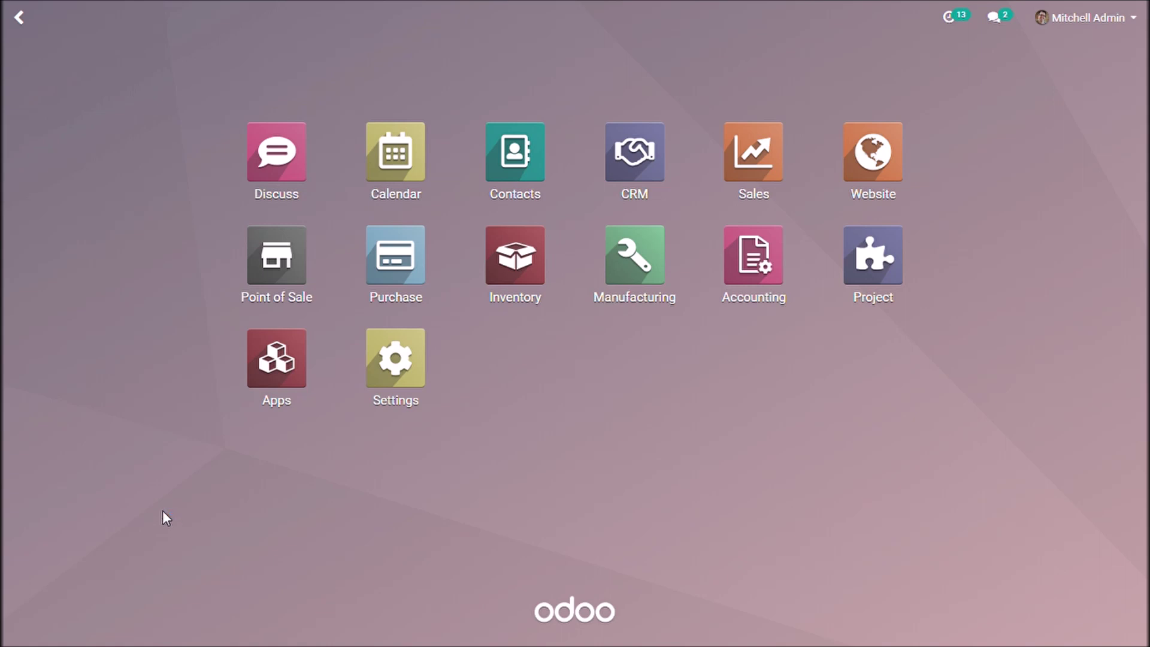
Launch the Settings app from the Odoo home menu.
{"action": "left_click", "coordinate": [396, 394]}
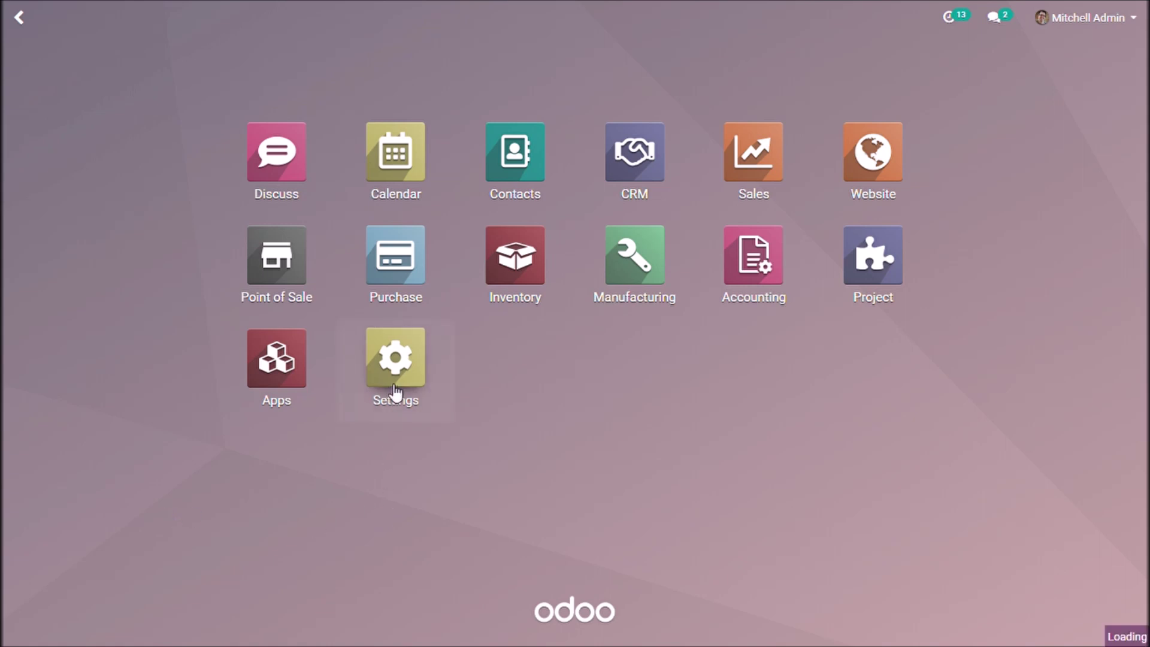
Review the Multi-companies common contact book and product catalog options in General Settings and save.
{"action": "left_click", "coordinate": [483, 40]}
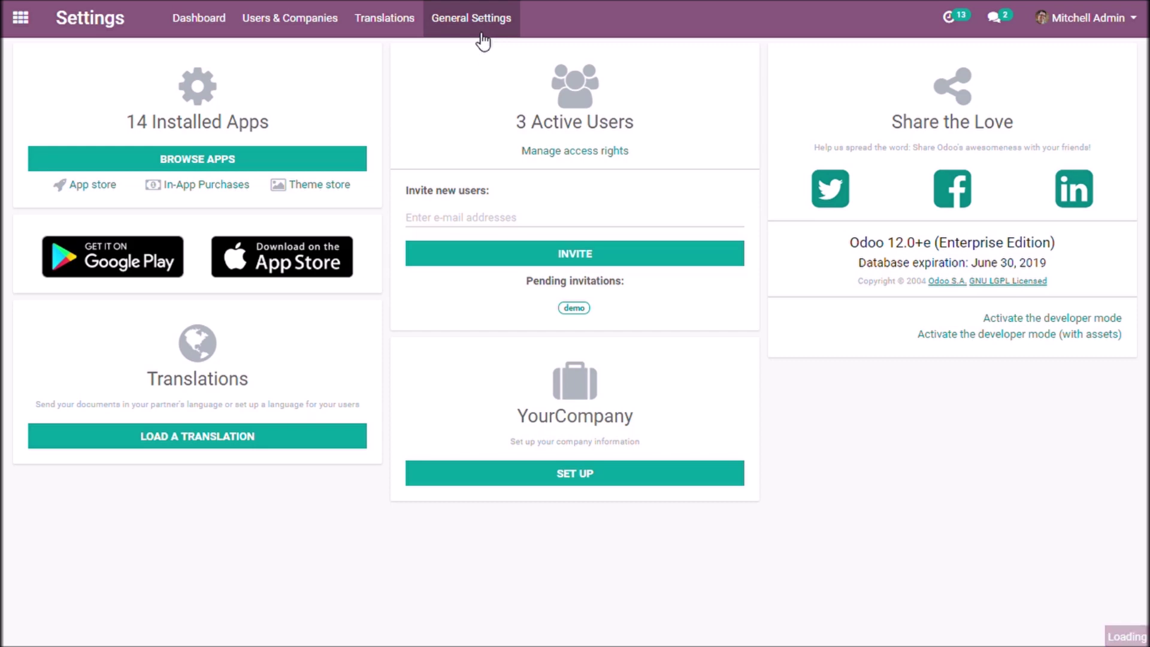
{"action": "scroll", "coordinate": [675, 416], "scroll_direction": "down", "scroll_amount": 7}
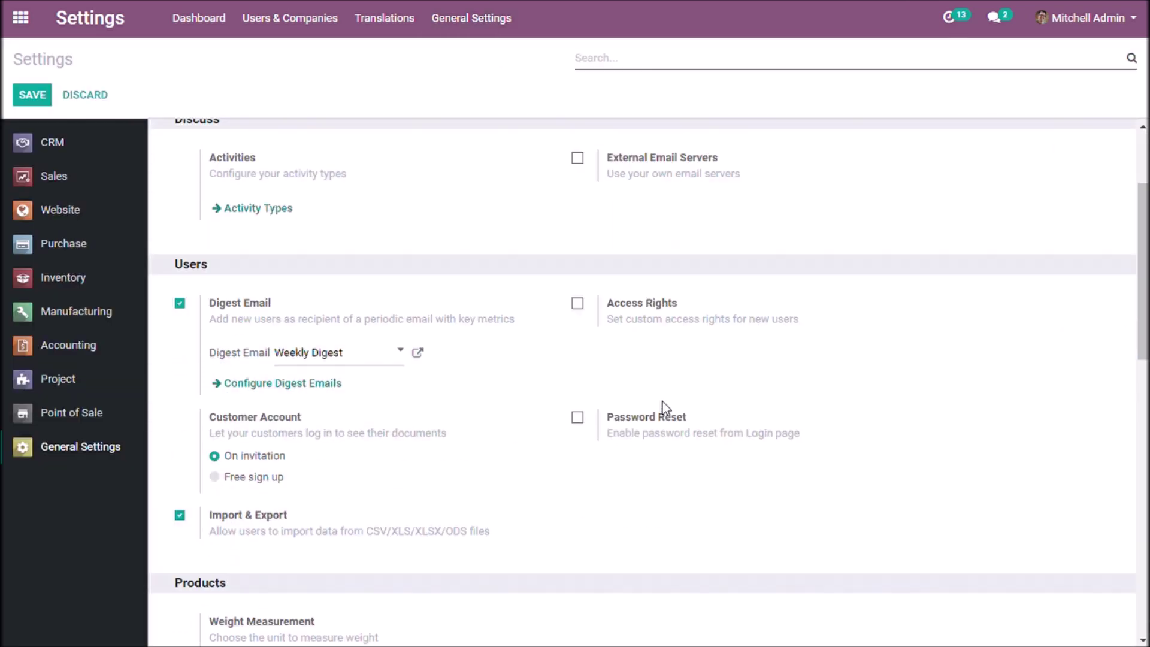
{"action": "scroll", "coordinate": [270, 457], "scroll_direction": "down", "scroll_amount": 2}
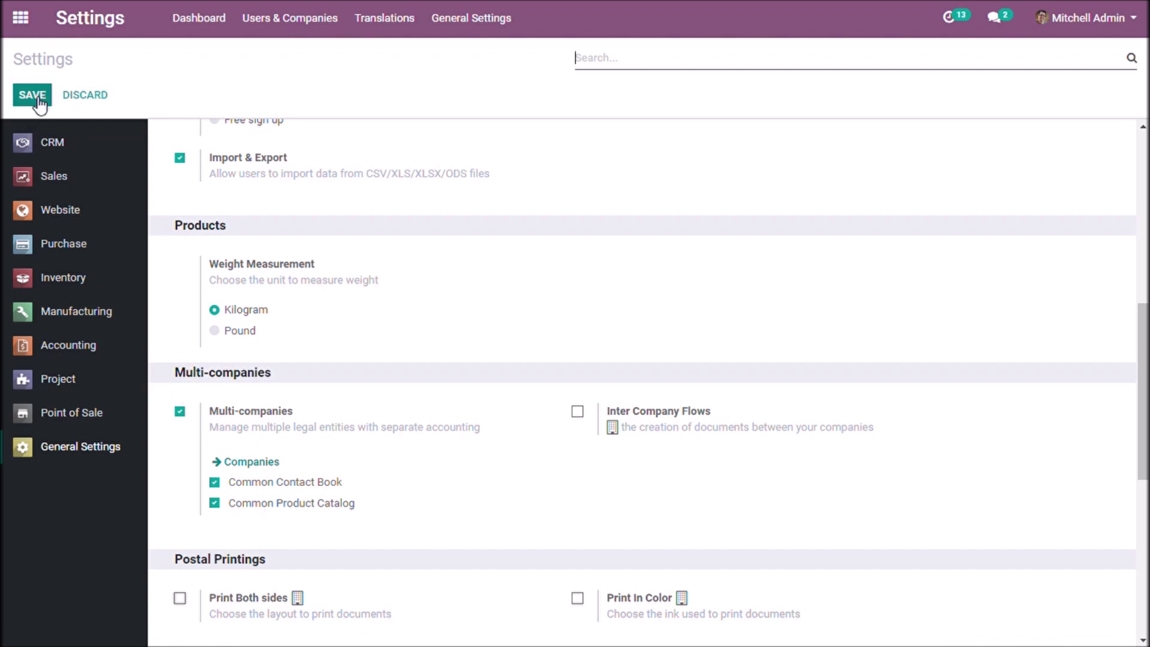
{"action": "left_click", "coordinate": [15, 8]}
Go to Users & Companies > Companies to list the companies.
{"action": "left_click", "coordinate": [362, 390]}
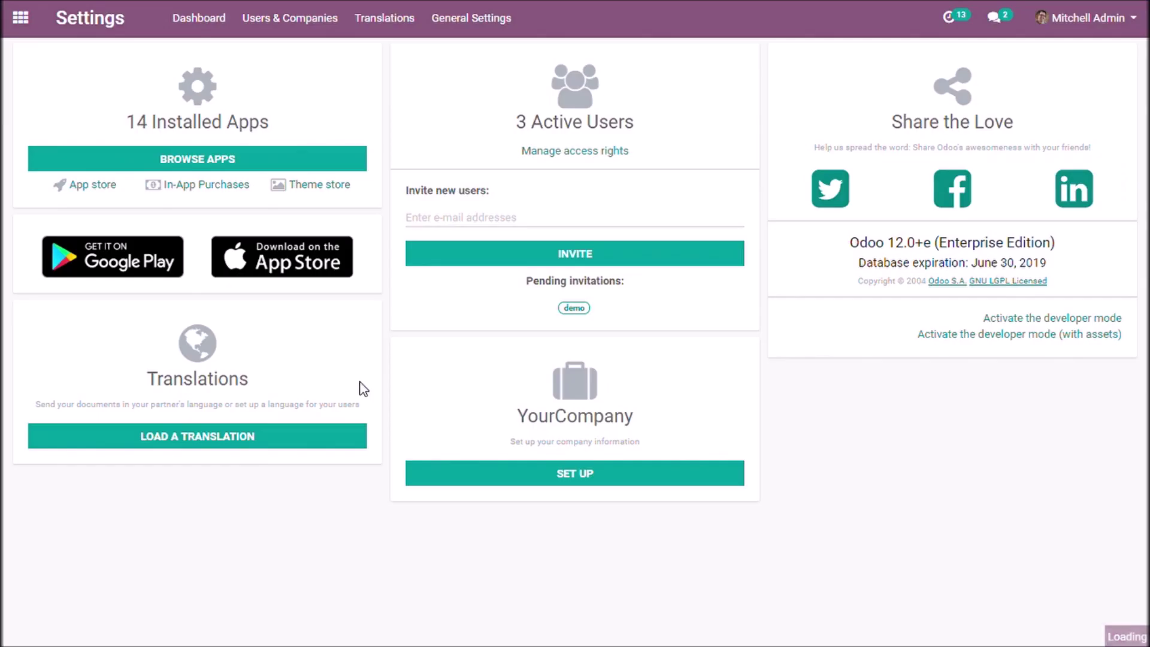
{"action": "left_click", "coordinate": [306, 18]}
{"action": "left_click", "coordinate": [304, 74]}
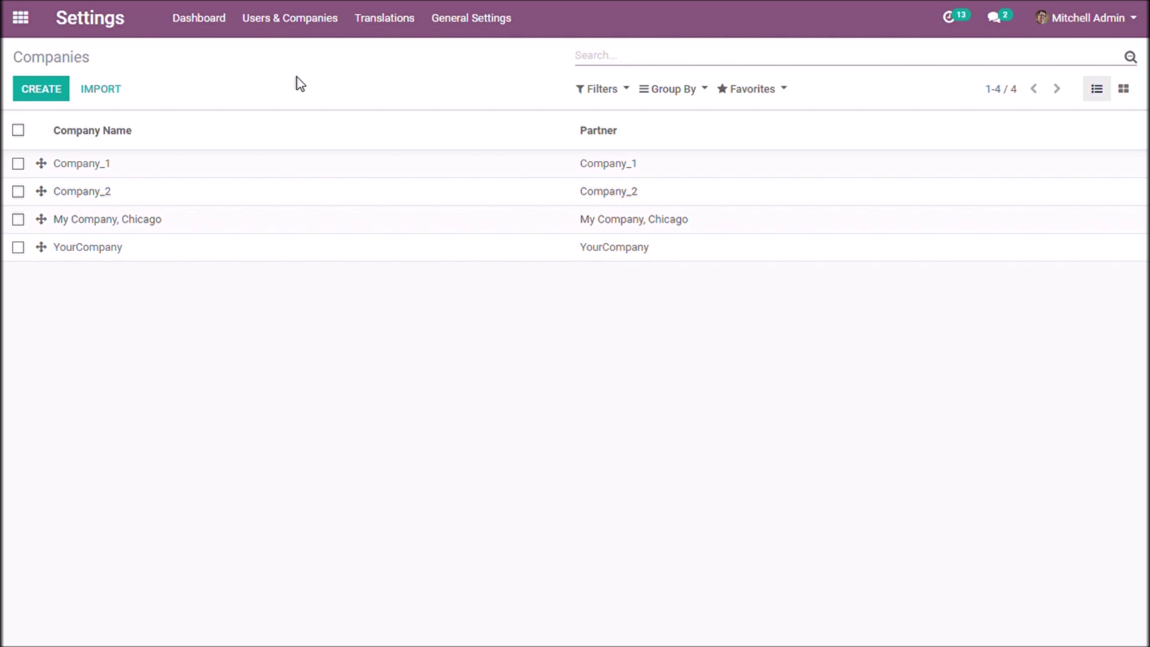
Start a new company and check which companies the Parent Company field offers.
{"action": "left_click", "coordinate": [60, 94]}
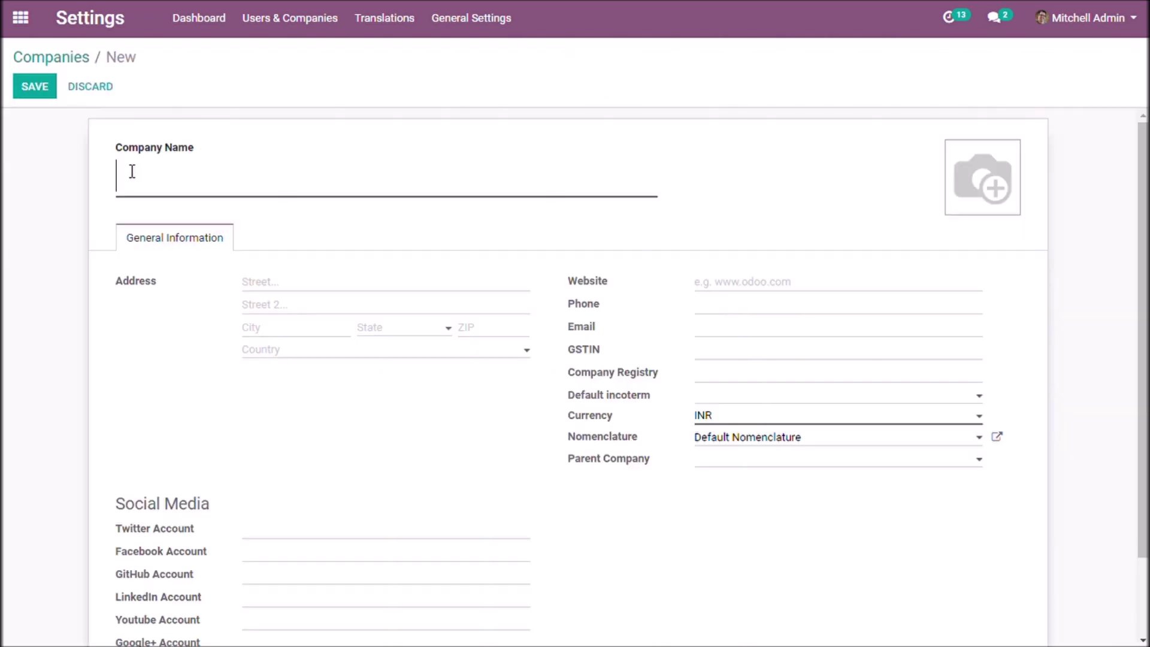
{"action": "mouse_move", "coordinate": [967, 208]}
{"action": "scroll", "coordinate": [731, 318], "scroll_direction": "down", "scroll_amount": 2}
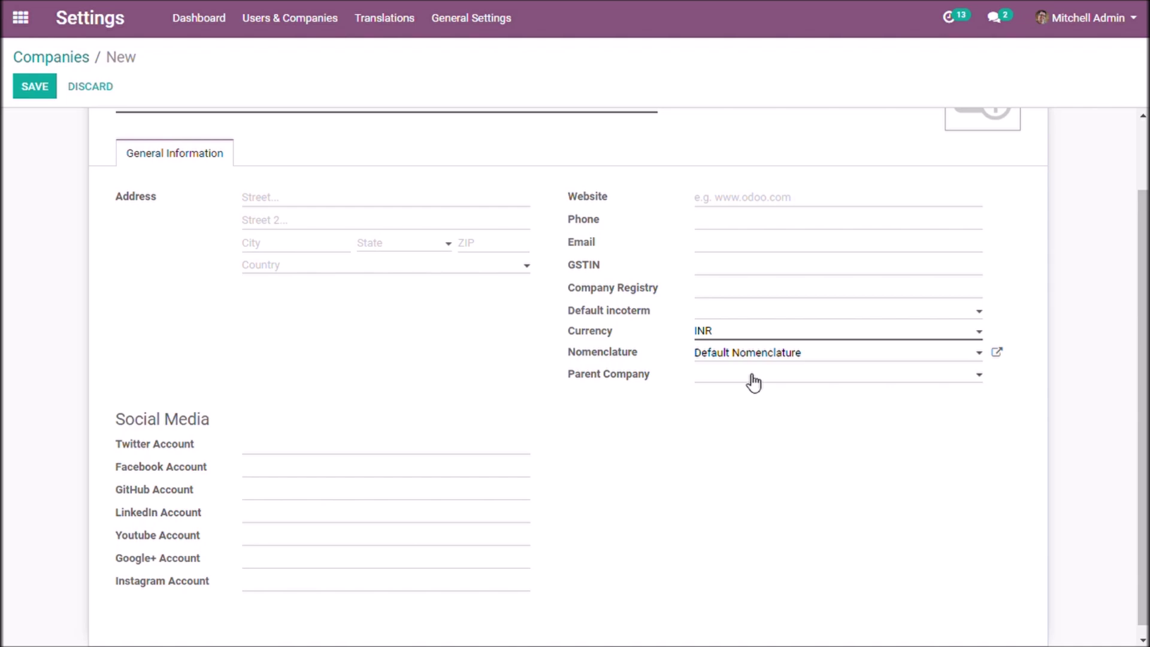
{"action": "left_click", "coordinate": [757, 380]}
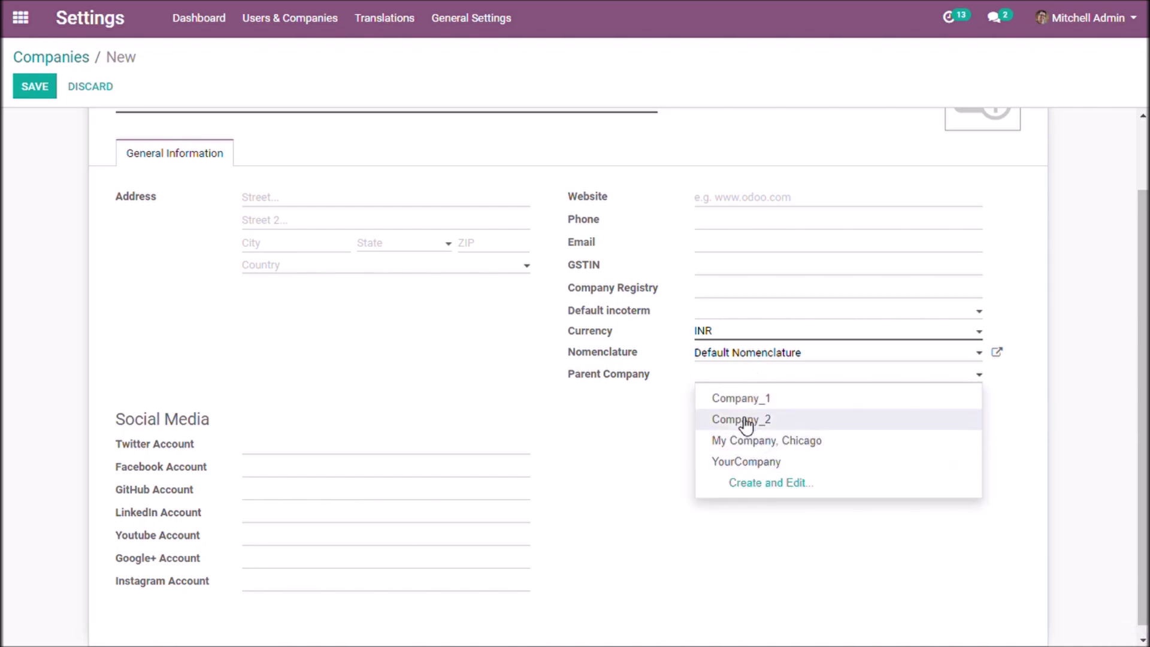
{"action": "left_click", "coordinate": [443, 388]}
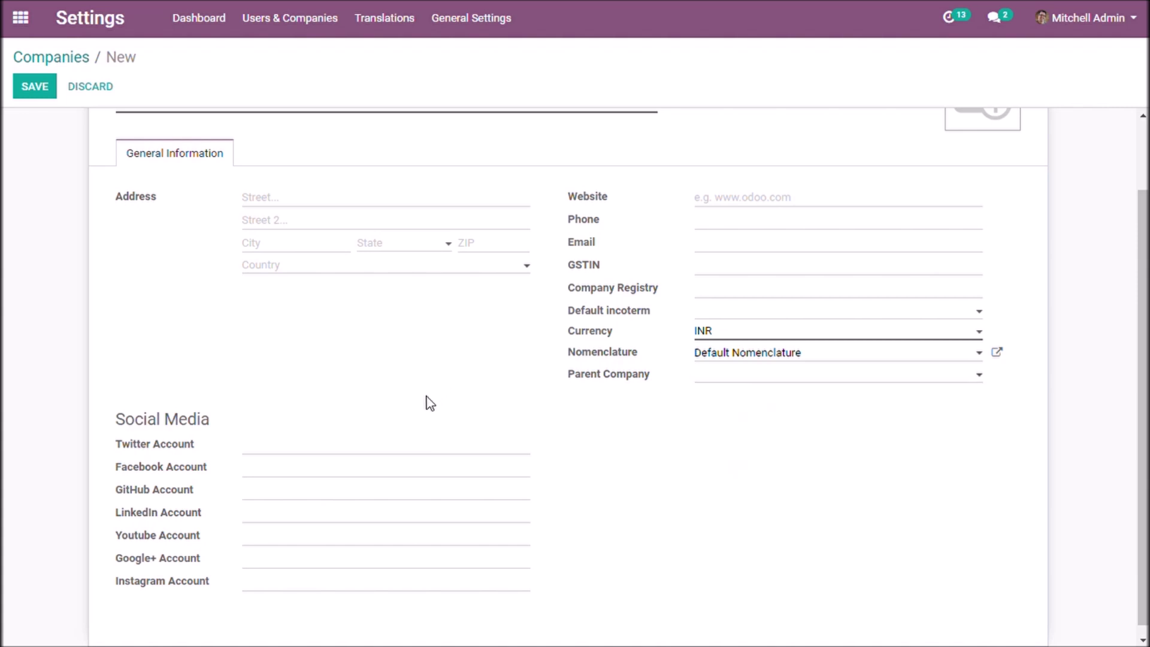
Discard the new company via the Companies breadcrumb to return to the four-company list.
{"action": "scroll", "coordinate": [429, 394], "scroll_direction": "down", "scroll_amount": 1}
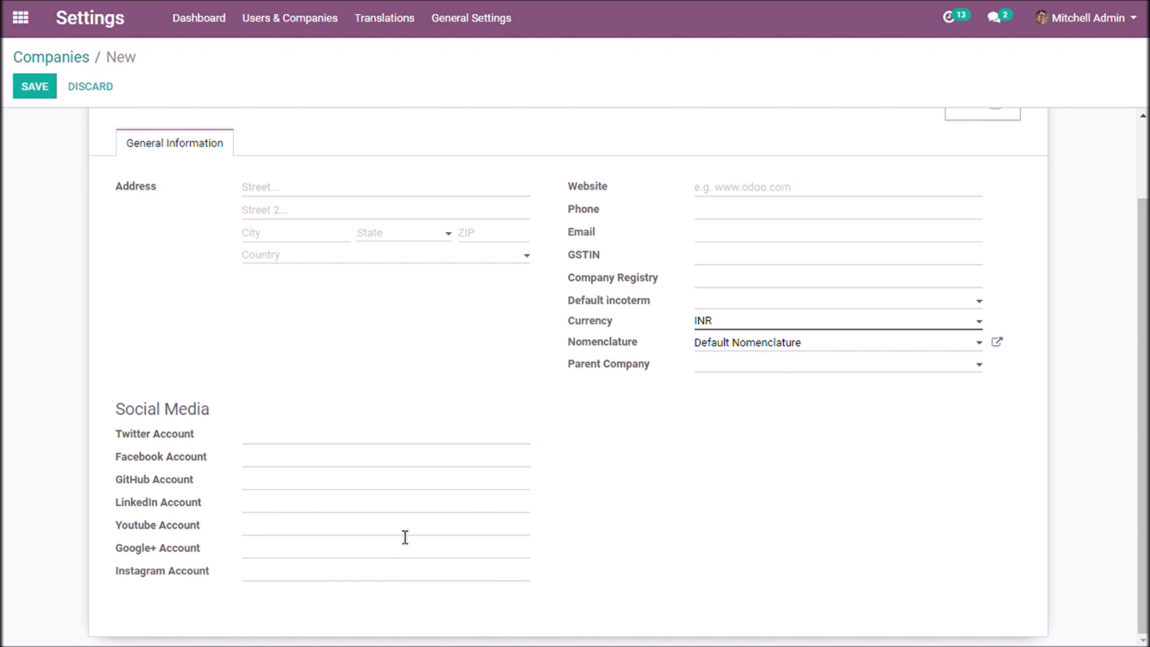
{"action": "scroll", "coordinate": [404, 538], "scroll_direction": "up", "scroll_amount": 3}
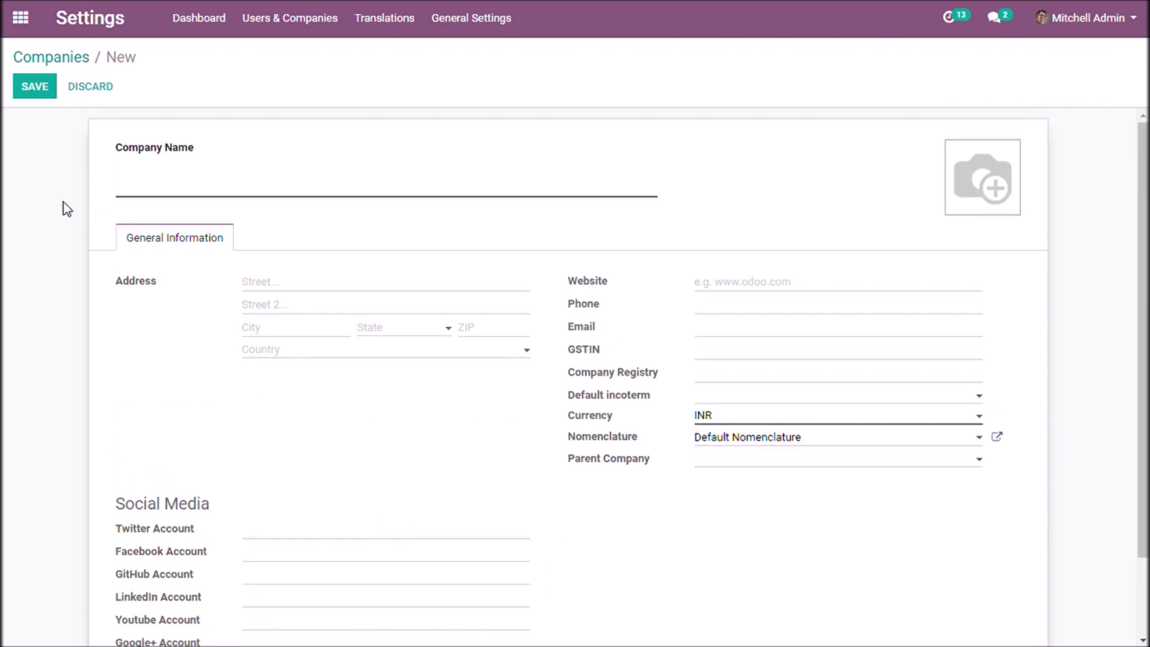
{"action": "left_click", "coordinate": [79, 56]}
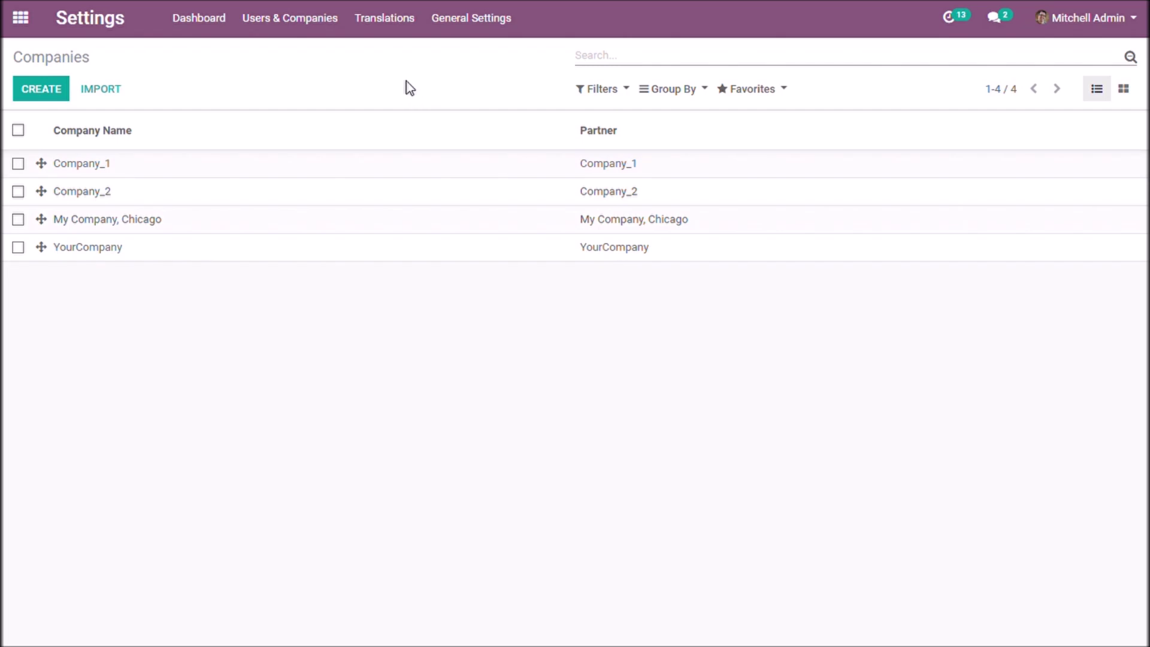
{"action": "left_click", "coordinate": [329, 20]}
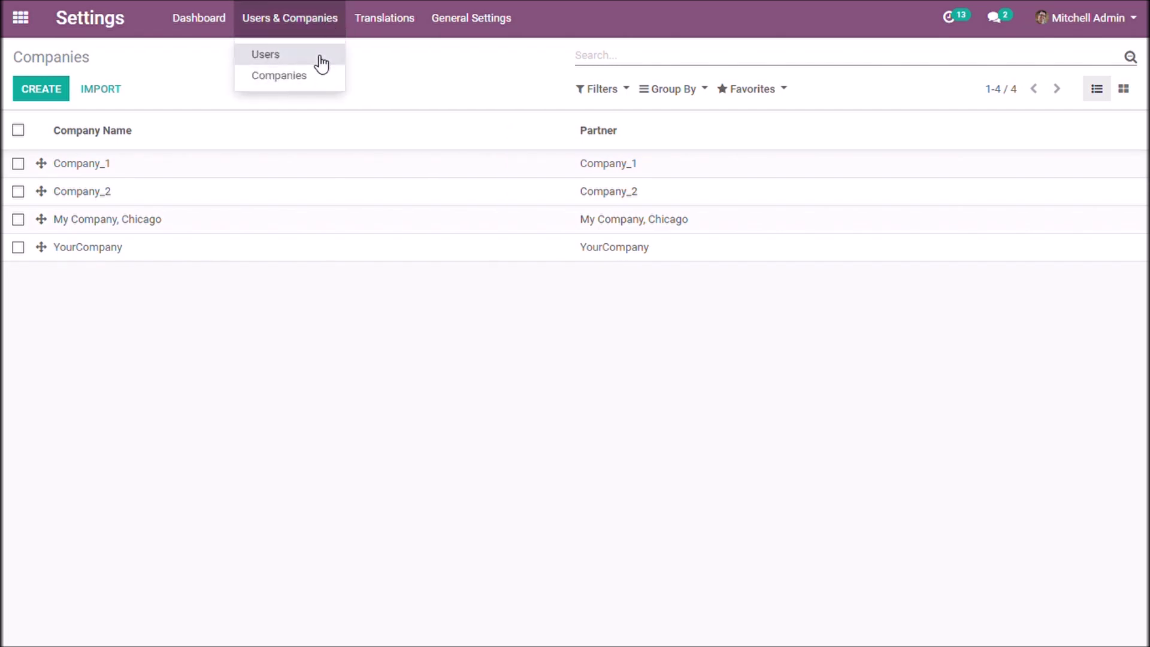
Add Company_1 and My Company, Chicago to the admin user's Allowed Companies and save.
{"action": "left_click", "coordinate": [314, 59]}
{"action": "left_click", "coordinate": [101, 199]}
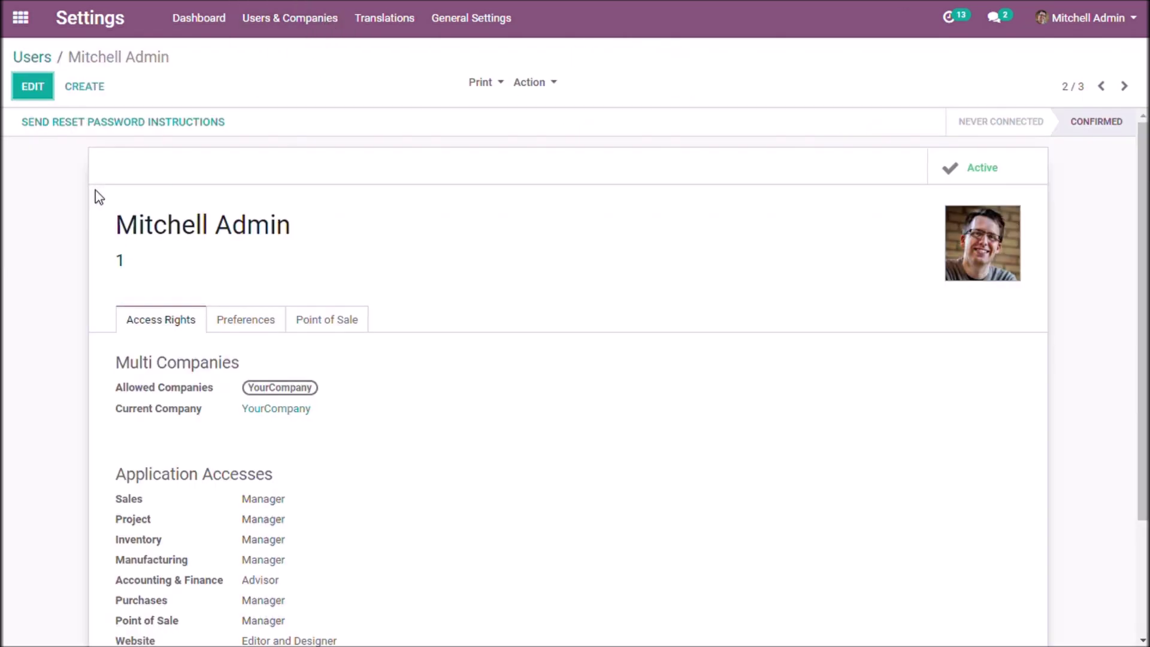
{"action": "left_click", "coordinate": [47, 88]}
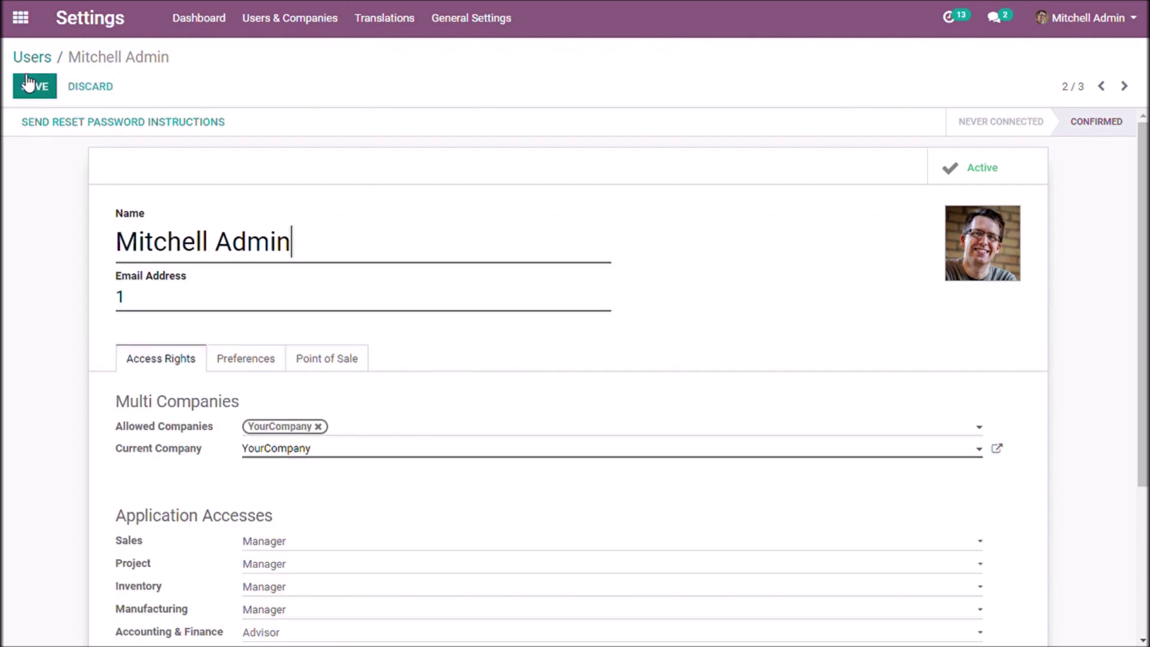
{"action": "scroll", "coordinate": [210, 167], "scroll_direction": "down", "scroll_amount": 3}
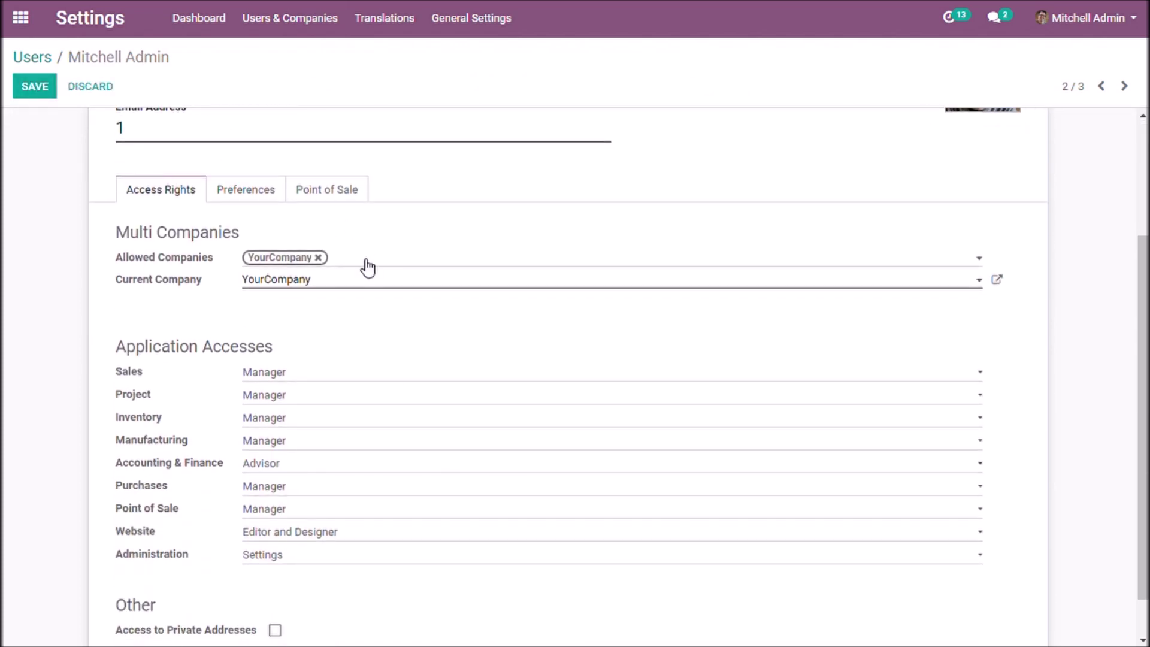
{"action": "left_click", "coordinate": [368, 265]}
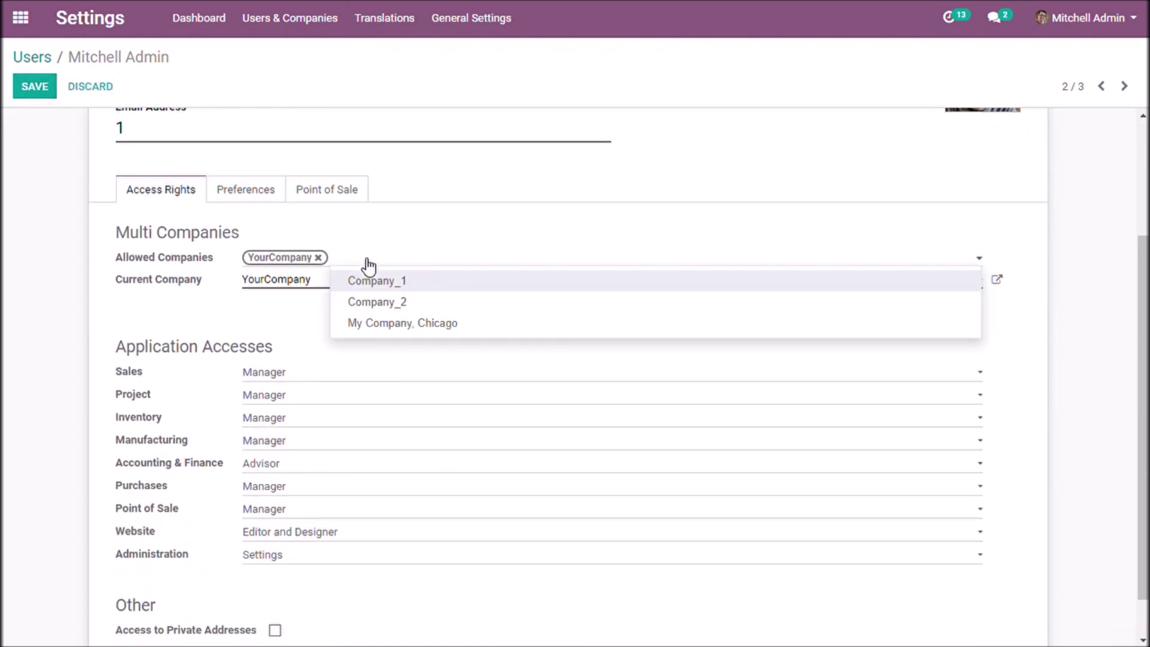
{"action": "left_click", "coordinate": [377, 281]}
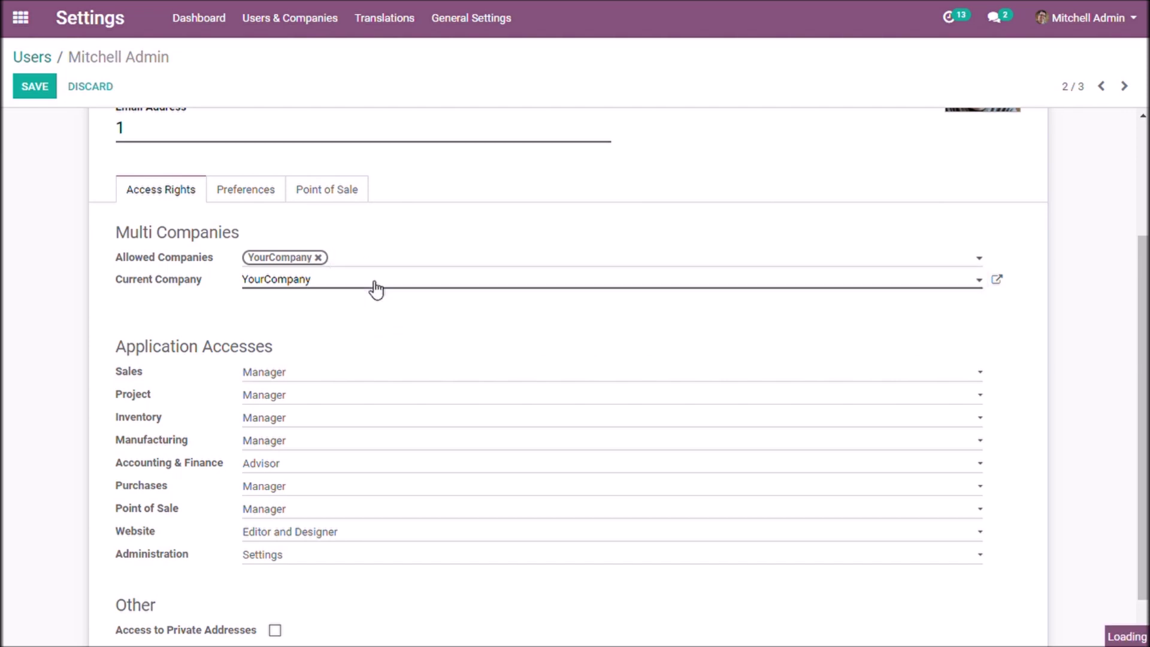
{"action": "left_click", "coordinate": [424, 264]}
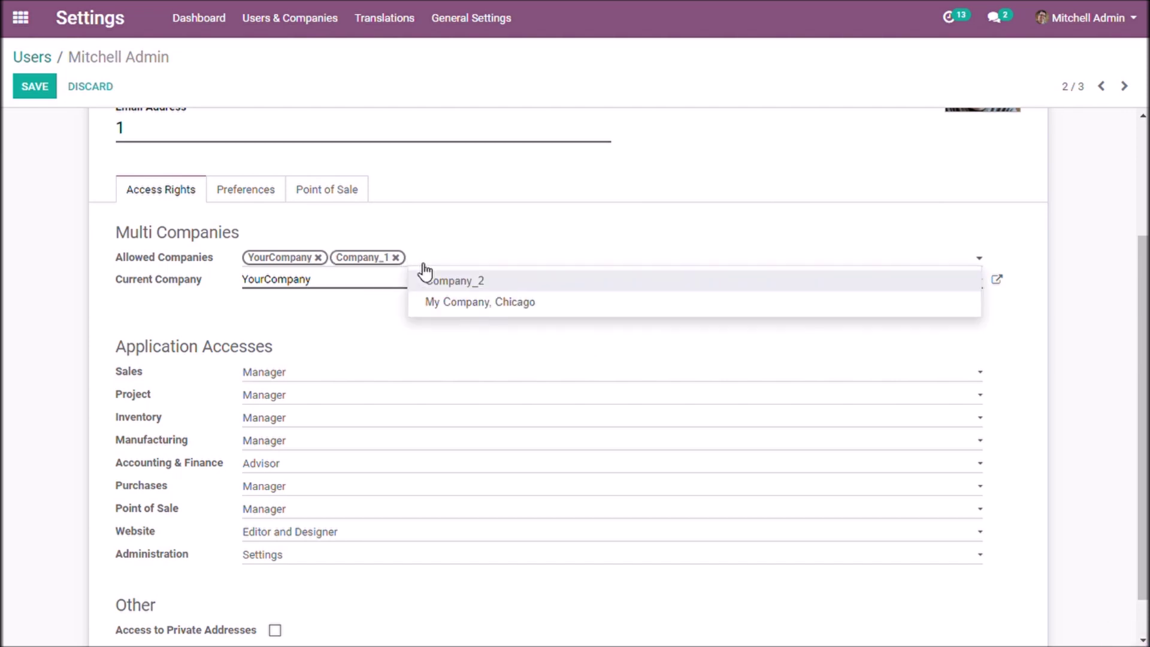
{"action": "left_click", "coordinate": [446, 302]}
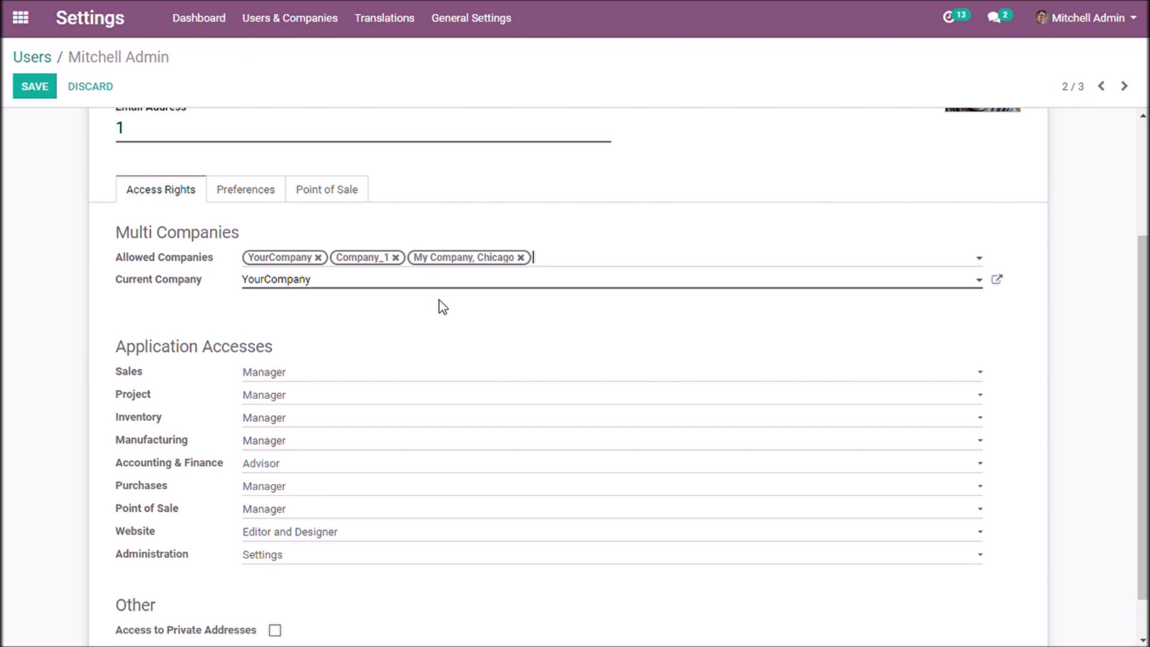
{"action": "scroll", "coordinate": [439, 305], "scroll_direction": "up", "scroll_amount": 3}
{"action": "left_click", "coordinate": [37, 88]}
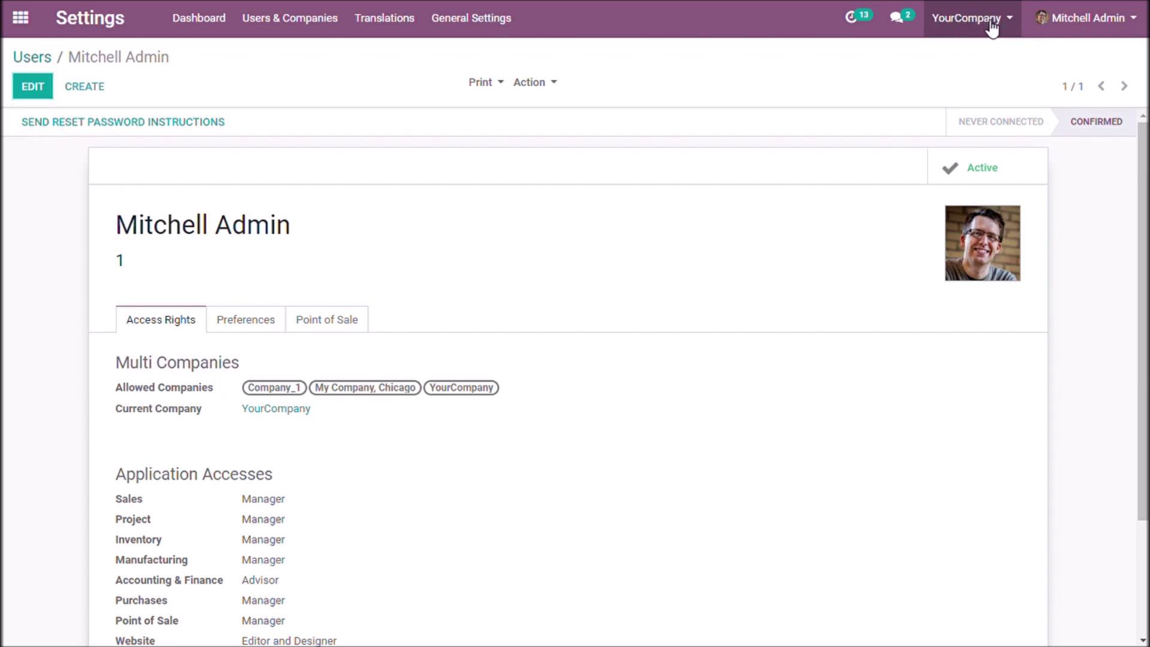
Switch to My Company, Chicago, list all users without the Internal Users filter, then return to YourCompany.
{"action": "left_click", "coordinate": [991, 23]}
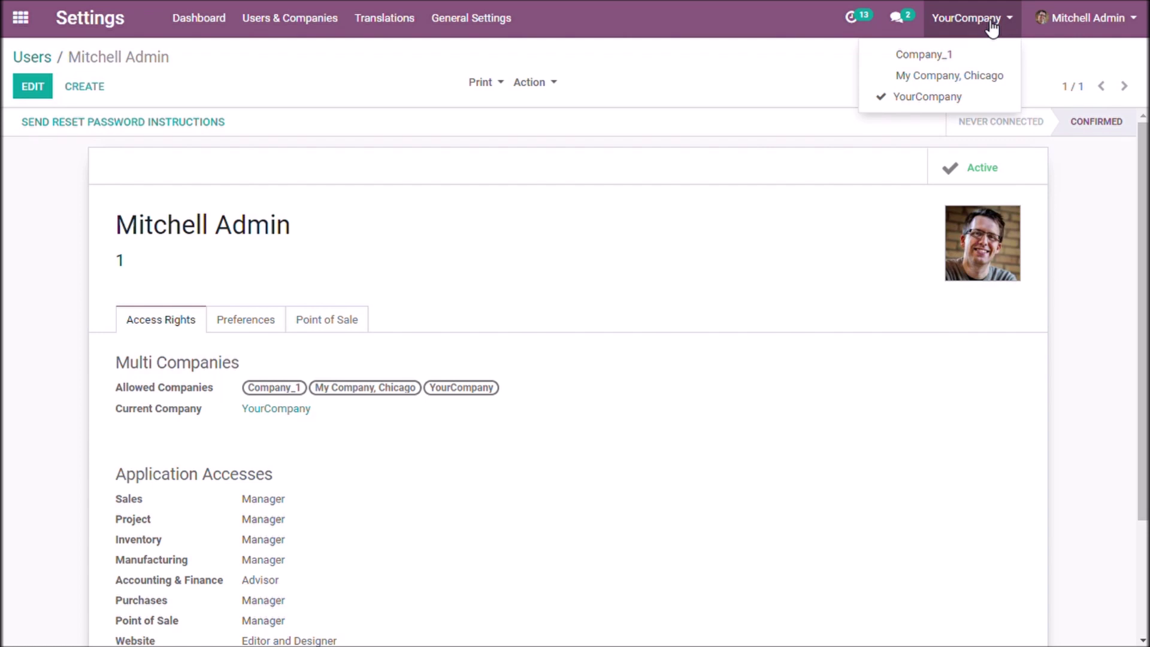
{"action": "left_click", "coordinate": [982, 77]}
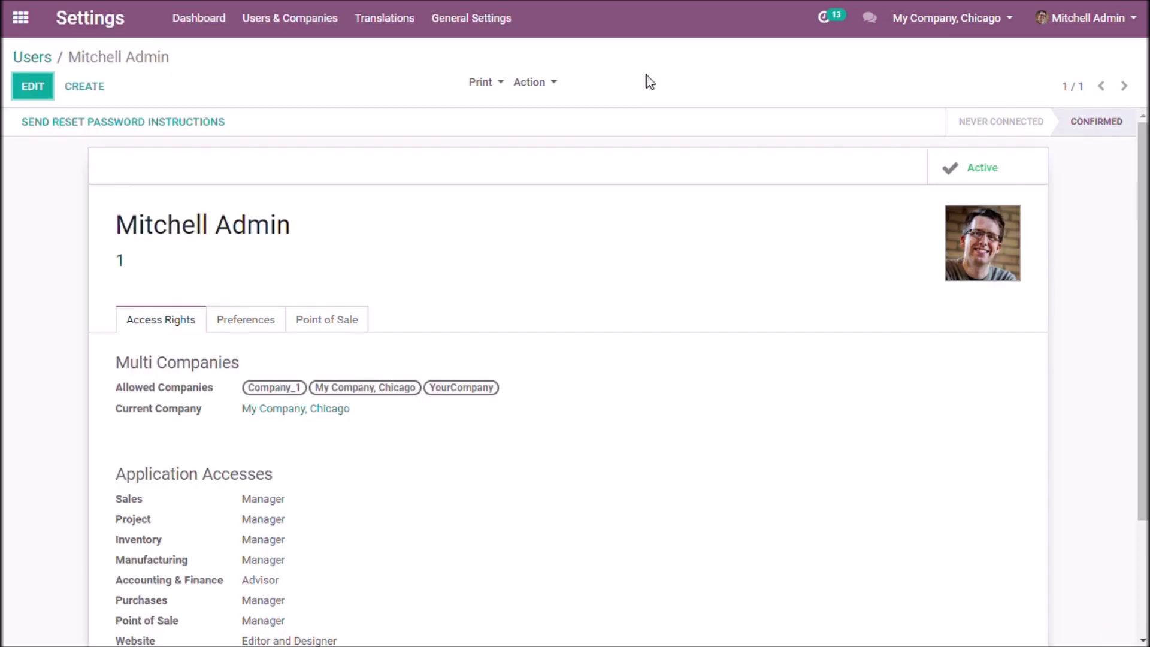
{"action": "left_click", "coordinate": [321, 31]}
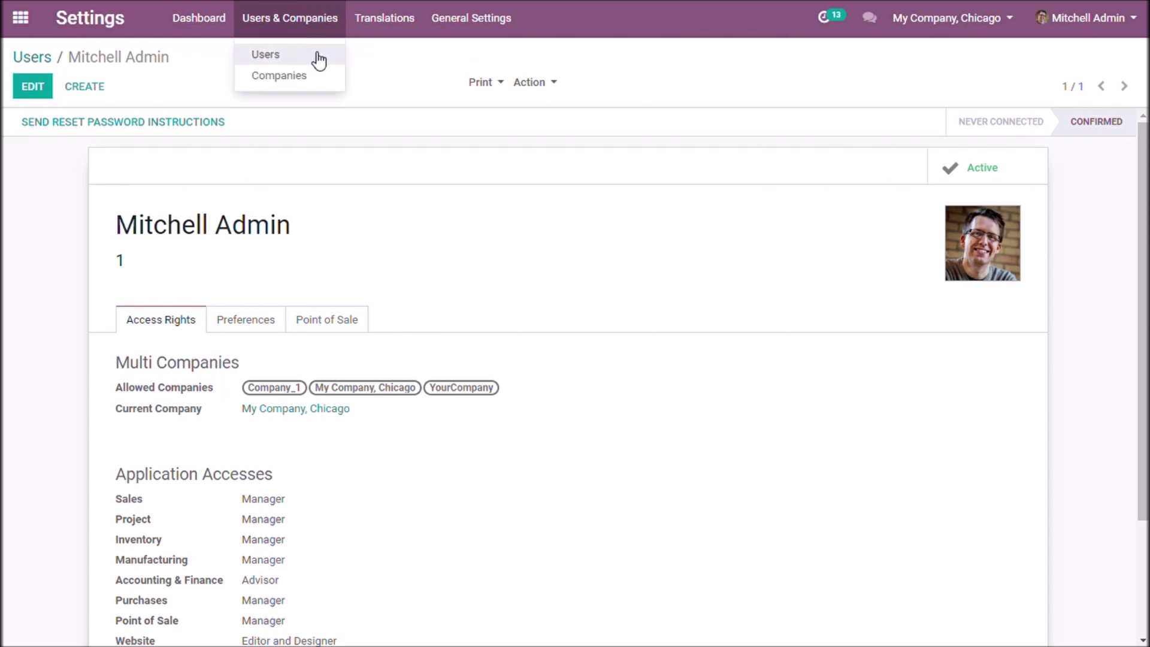
{"action": "left_click", "coordinate": [315, 58]}
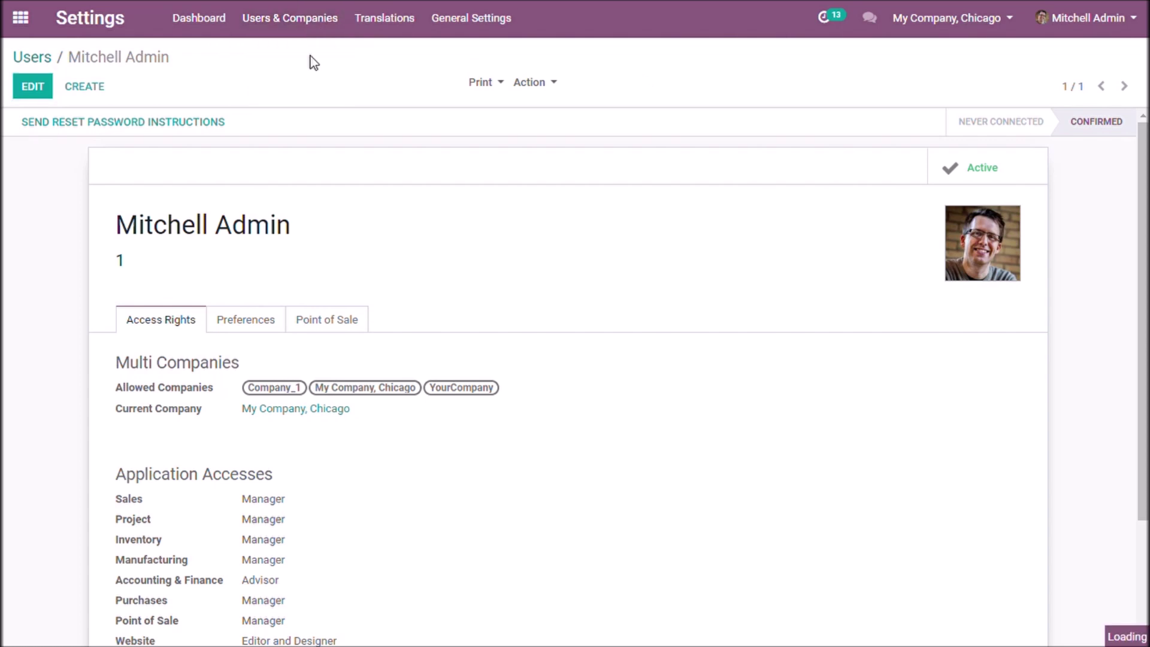
{"action": "left_click", "coordinate": [668, 56]}
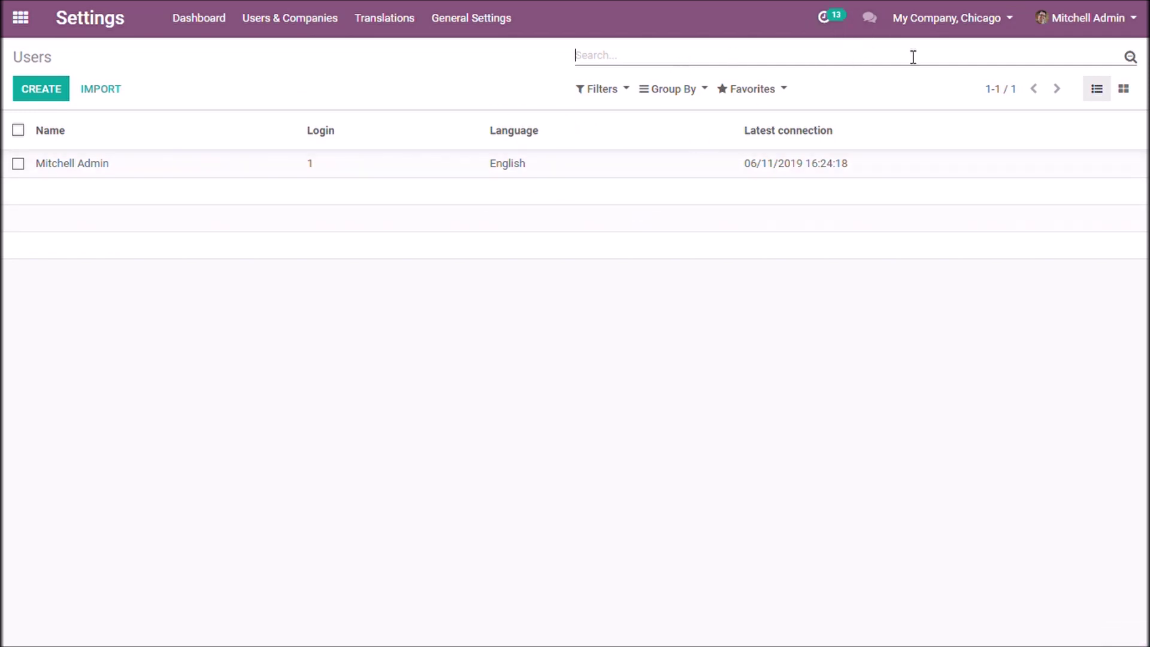
{"action": "left_click", "coordinate": [934, 28]}
{"action": "left_click", "coordinate": [936, 97]}
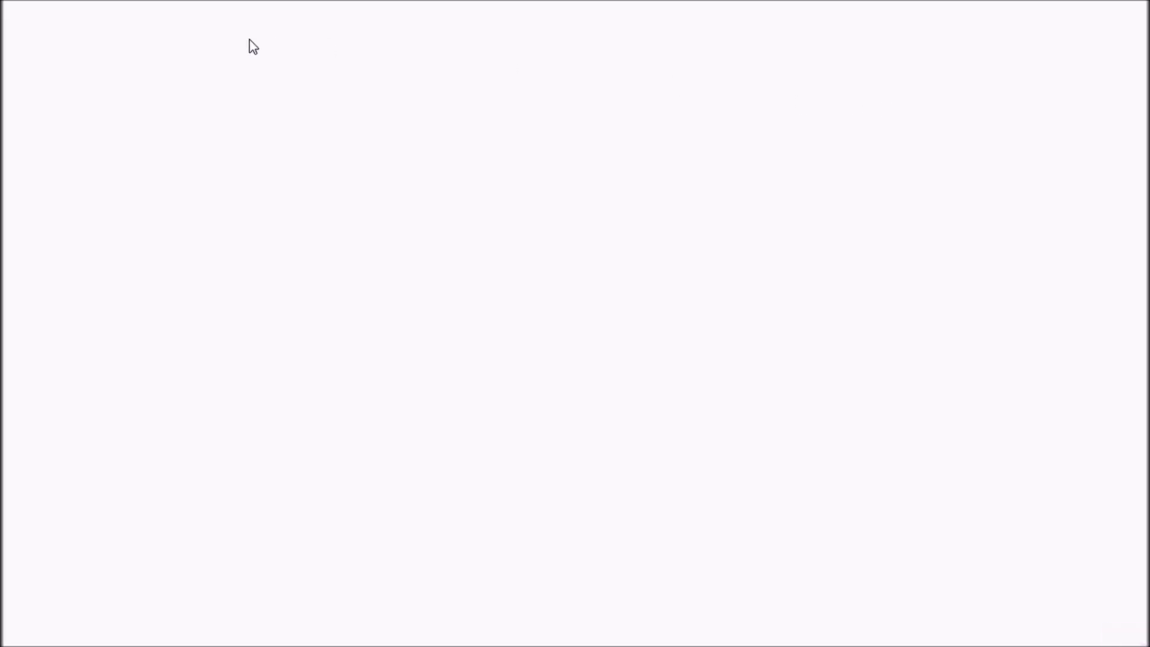
Go from the apps home screen to the Settings overview under YourCompany.
{"action": "left_click", "coordinate": [24, 18]}
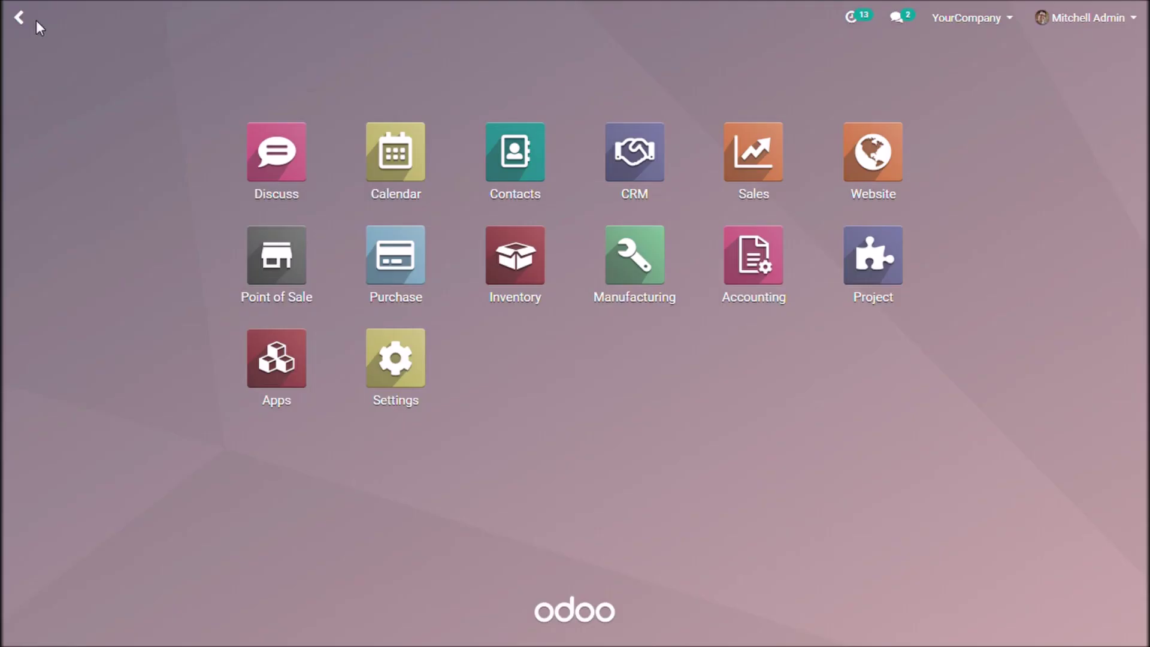
{"action": "left_click", "coordinate": [396, 359]}
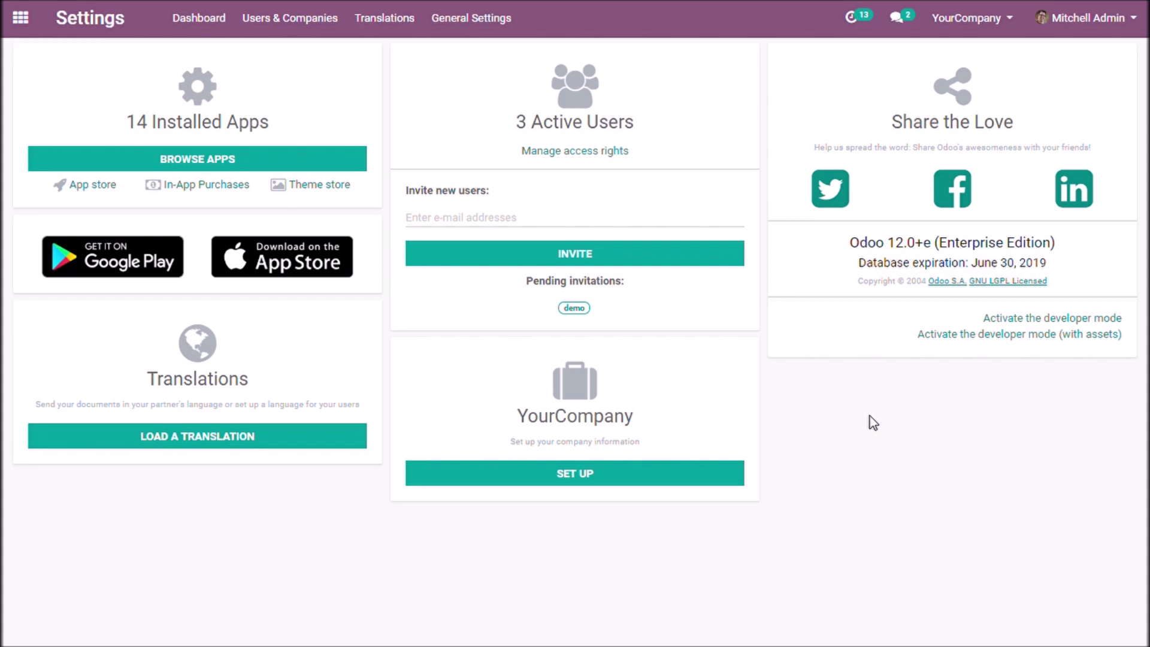
Enable Common Product Catalog under Multi-companies in General Settings and save.
{"action": "left_click", "coordinate": [483, 20]}
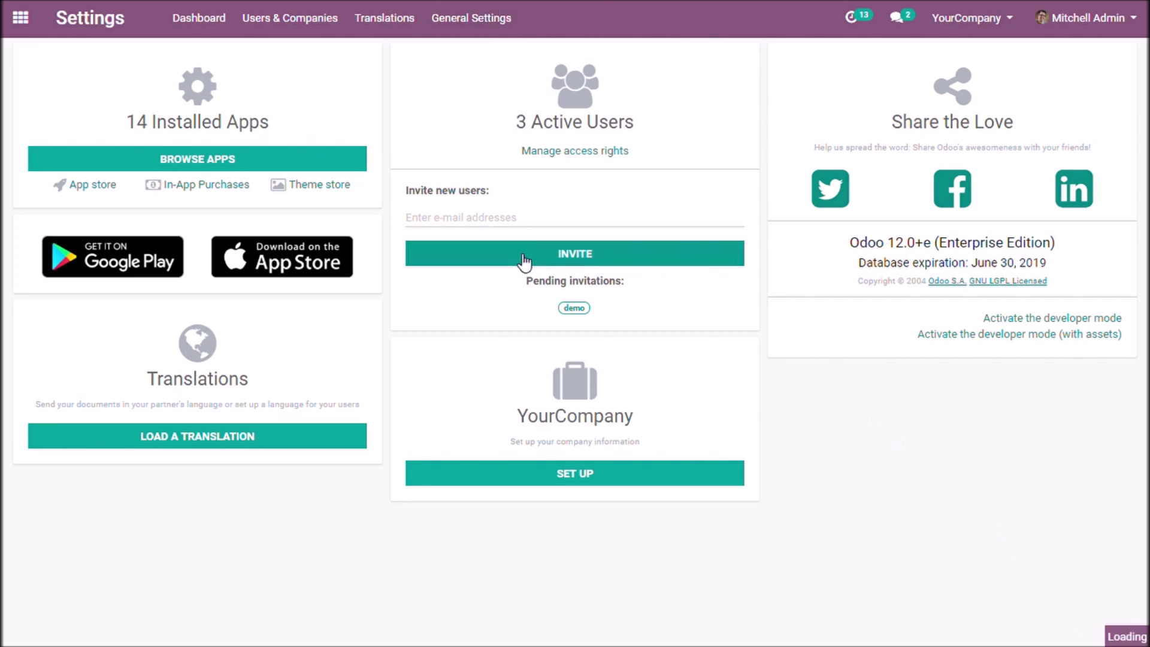
{"action": "scroll", "coordinate": [518, 257], "scroll_direction": "down", "scroll_amount": 8}
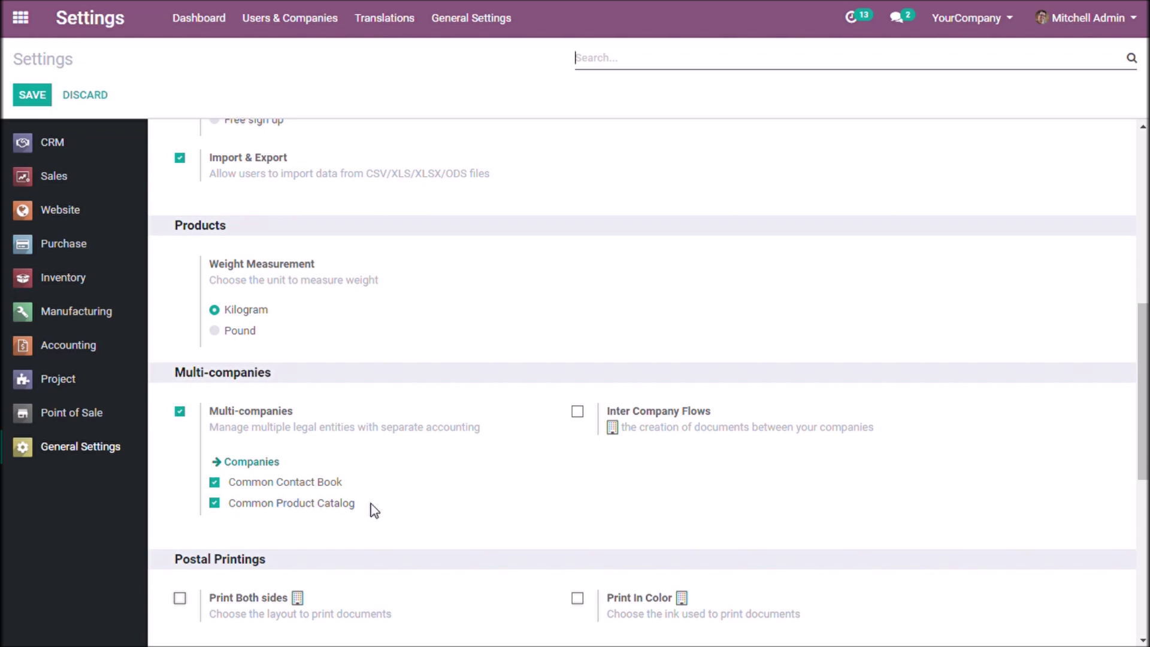
{"action": "left_click", "coordinate": [319, 503]}
{"action": "left_click", "coordinate": [32, 96]}
Return to the apps home screen and open the Inventory app.
{"action": "left_click", "coordinate": [21, 23]}
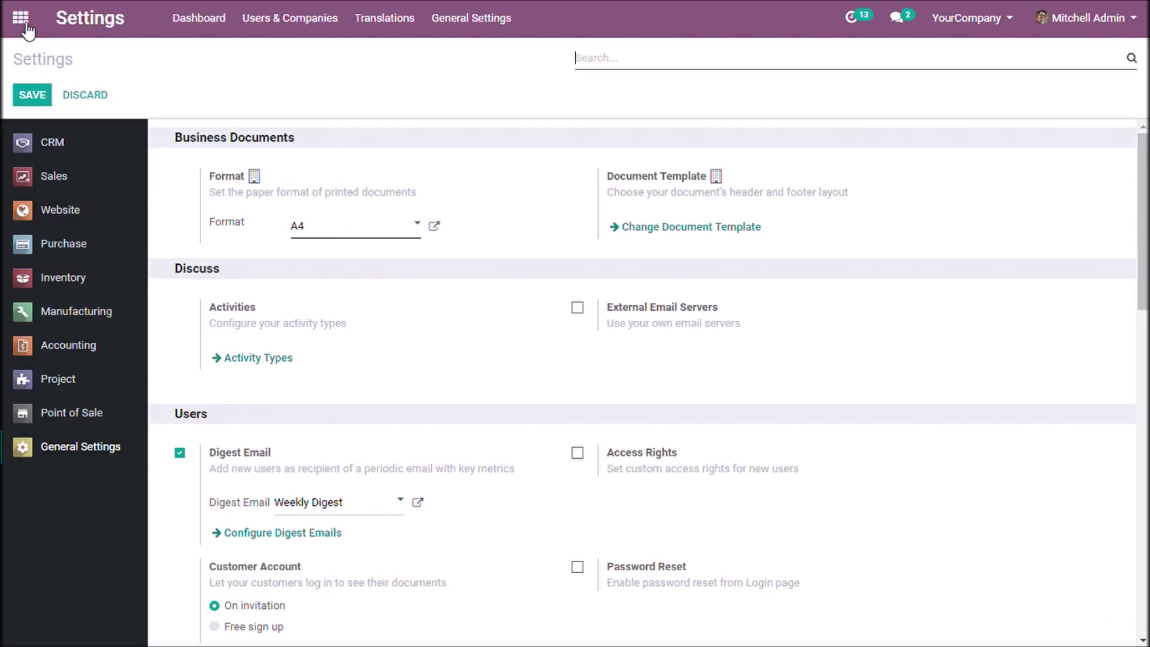
{"action": "left_click", "coordinate": [21, 20]}
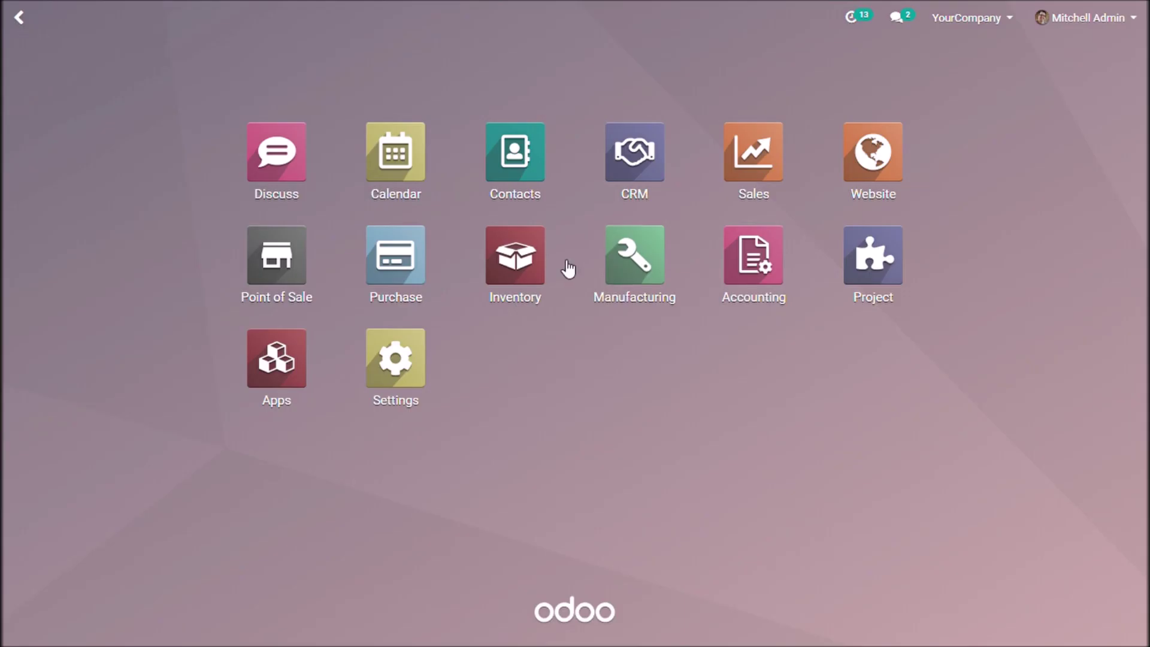
{"action": "left_click", "coordinate": [515, 261]}
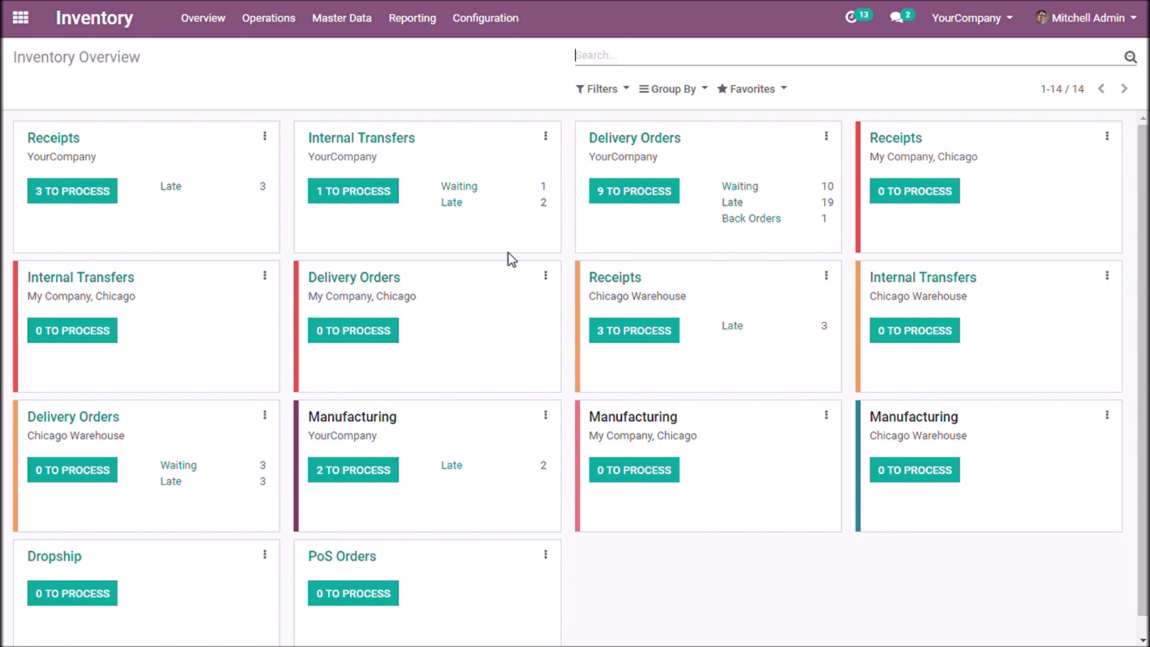
Open Master Data > Products and clear the Products filter to list all 62 products for YourCompany.
{"action": "left_click", "coordinate": [343, 19]}
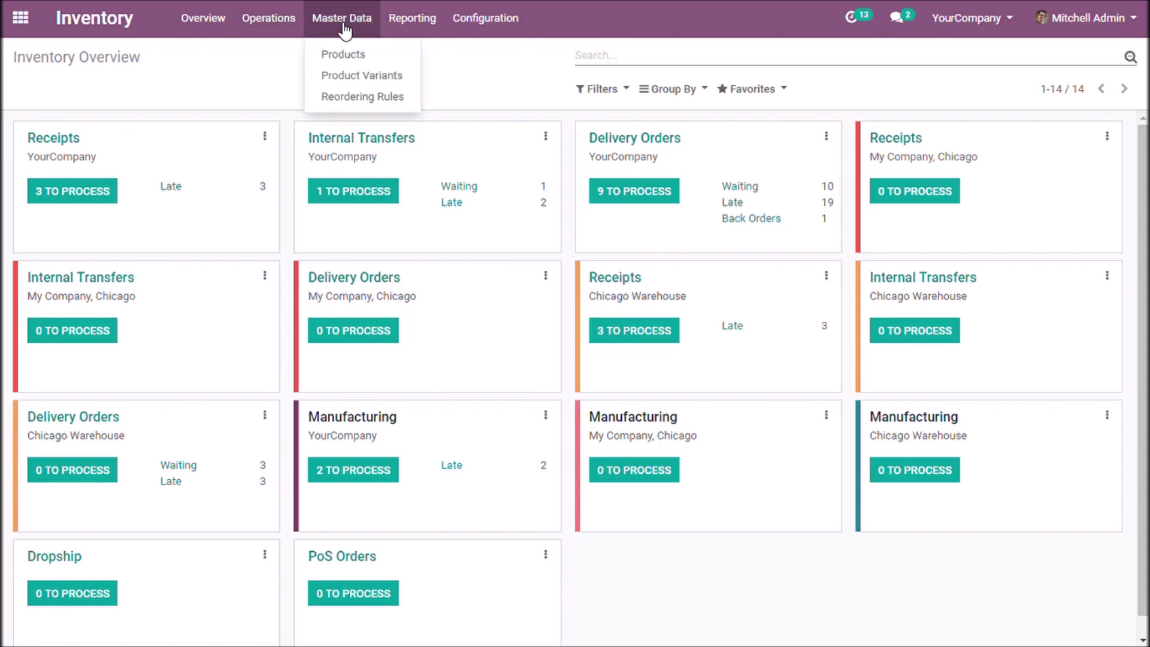
{"action": "left_click", "coordinate": [350, 51]}
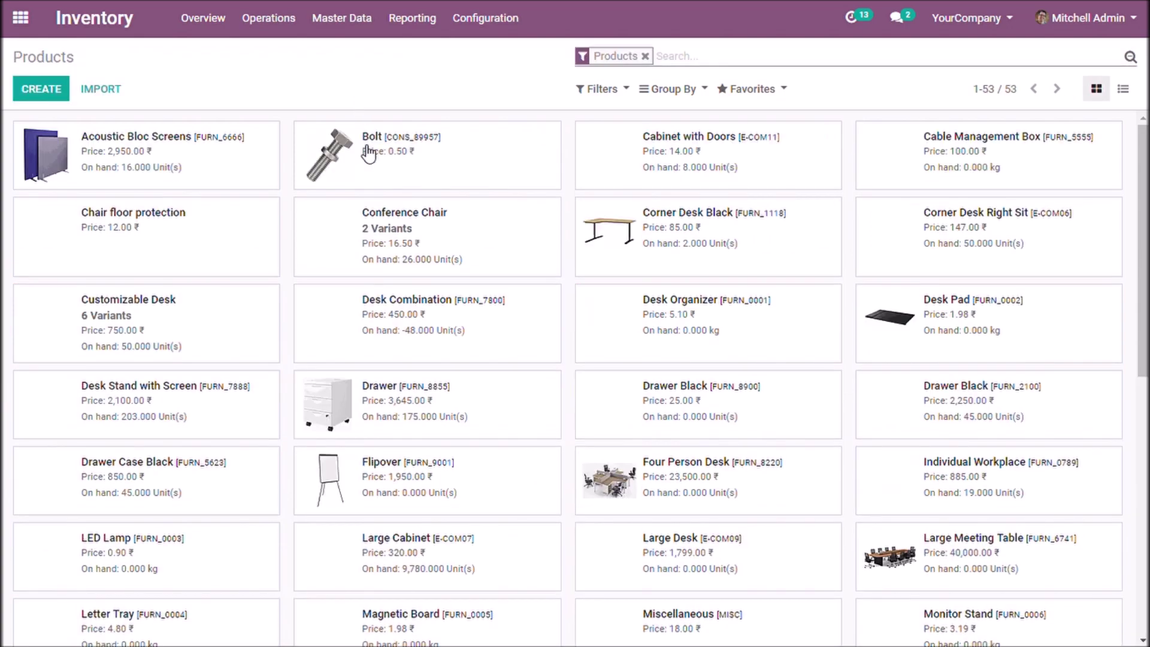
{"action": "scroll", "coordinate": [342, 155], "scroll_direction": "down", "scroll_amount": 8}
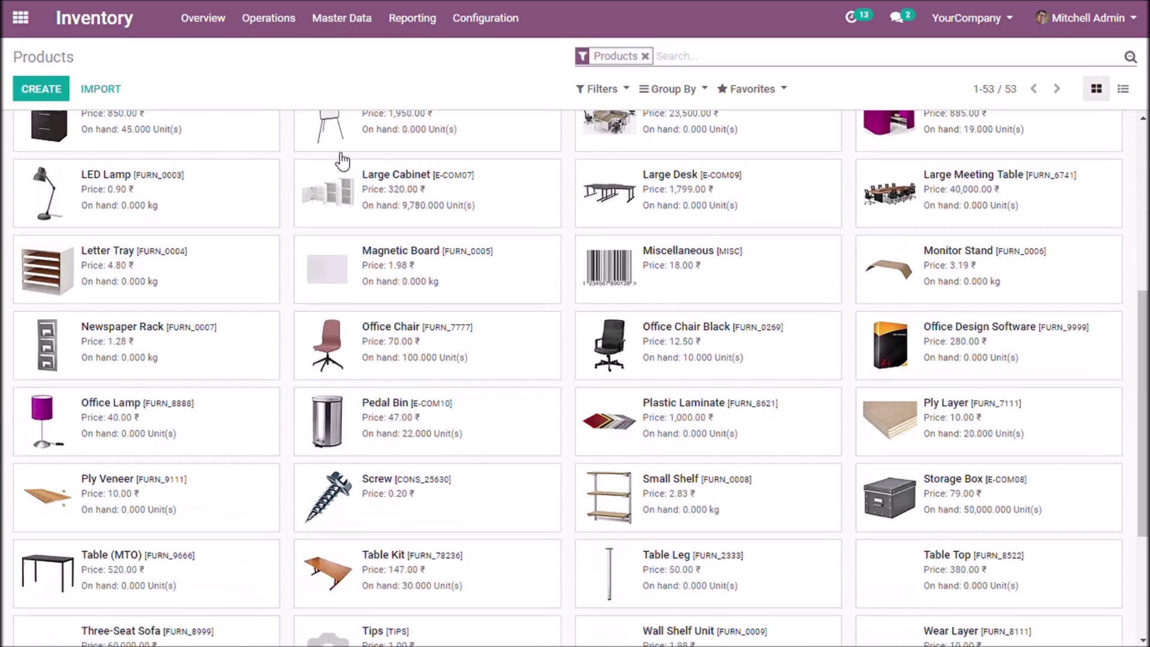
{"action": "left_click", "coordinate": [645, 56]}
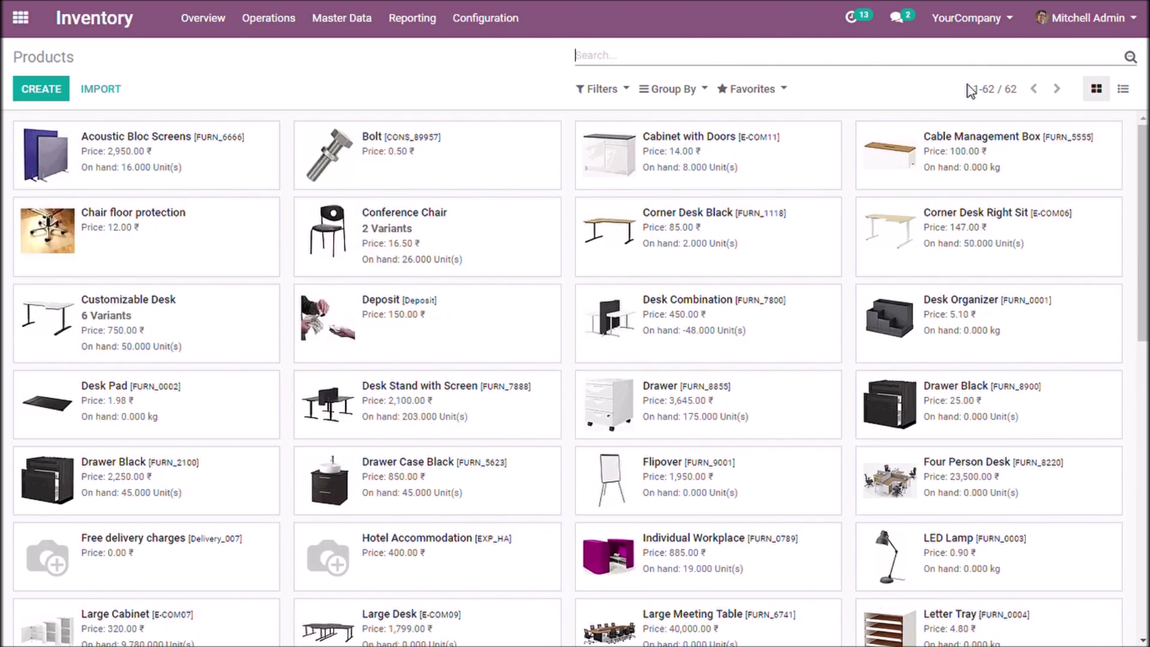
{"action": "scroll", "coordinate": [659, 197], "scroll_direction": "down", "scroll_amount": 3}
{"action": "scroll", "coordinate": [760, 162], "scroll_direction": "up", "scroll_amount": 3}
{"action": "left_click", "coordinate": [956, 30]}
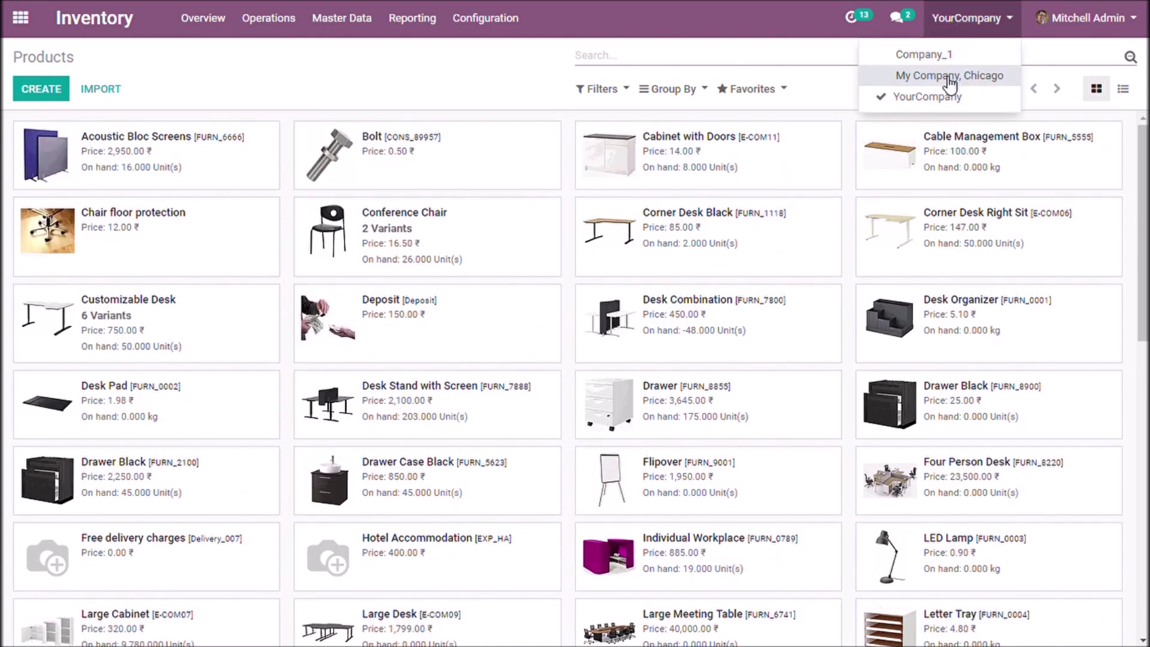
Under My Company, Chicago, clear the Products filter to view all 62 zero-stock products, then return to Inventory.
{"action": "left_click", "coordinate": [949, 76]}
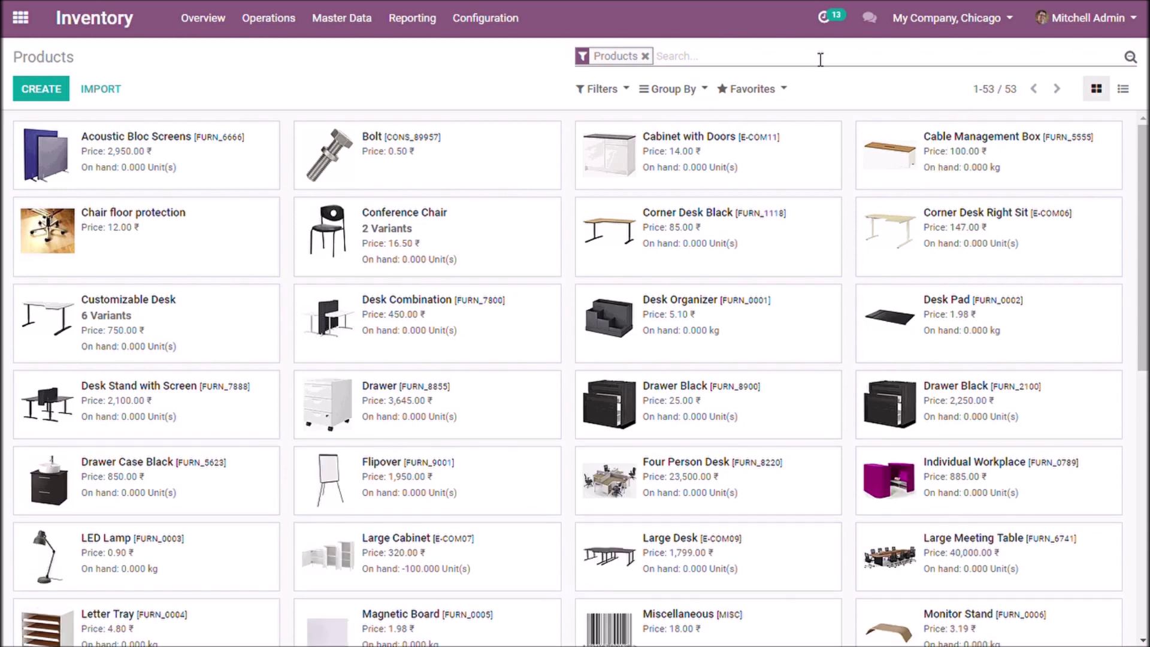
{"action": "left_click", "coordinate": [645, 56]}
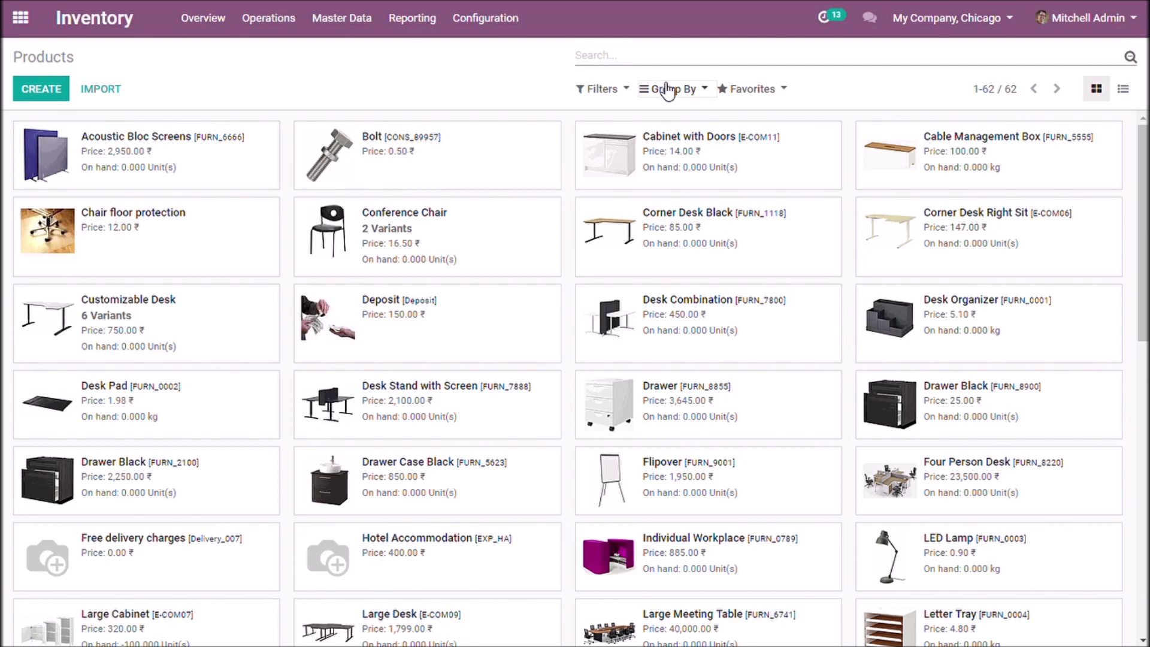
{"action": "scroll", "coordinate": [847, 218], "scroll_direction": "down", "scroll_amount": 4}
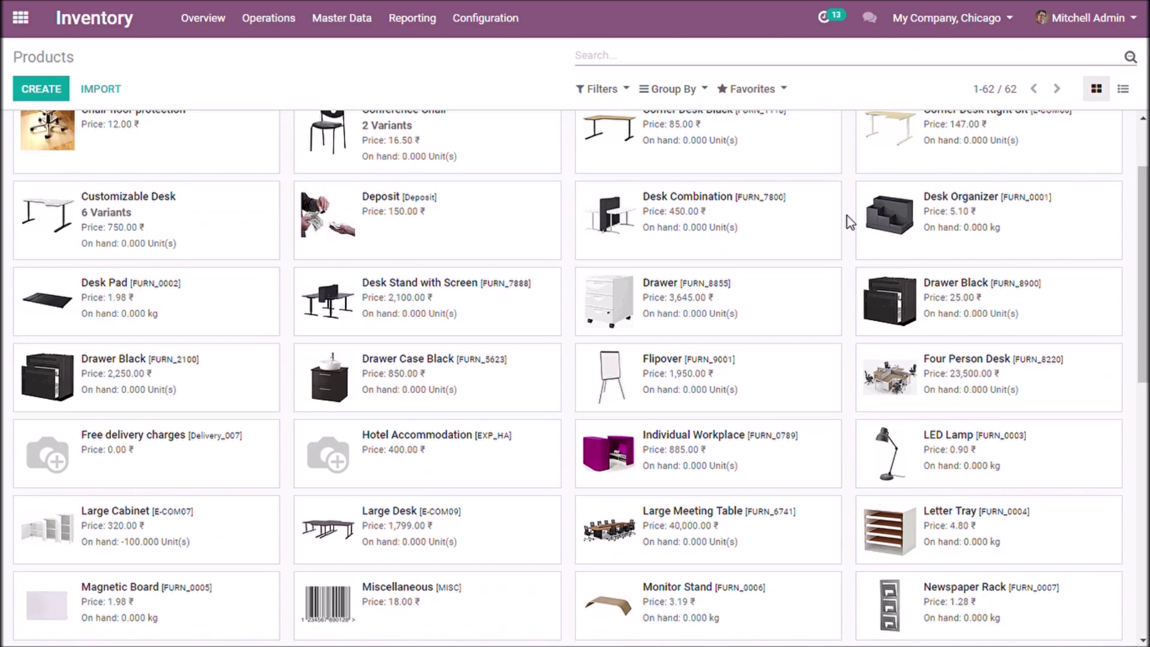
{"action": "scroll", "coordinate": [767, 176], "scroll_direction": "down", "scroll_amount": 7}
{"action": "scroll", "coordinate": [732, 257], "scroll_direction": "up", "scroll_amount": 11}
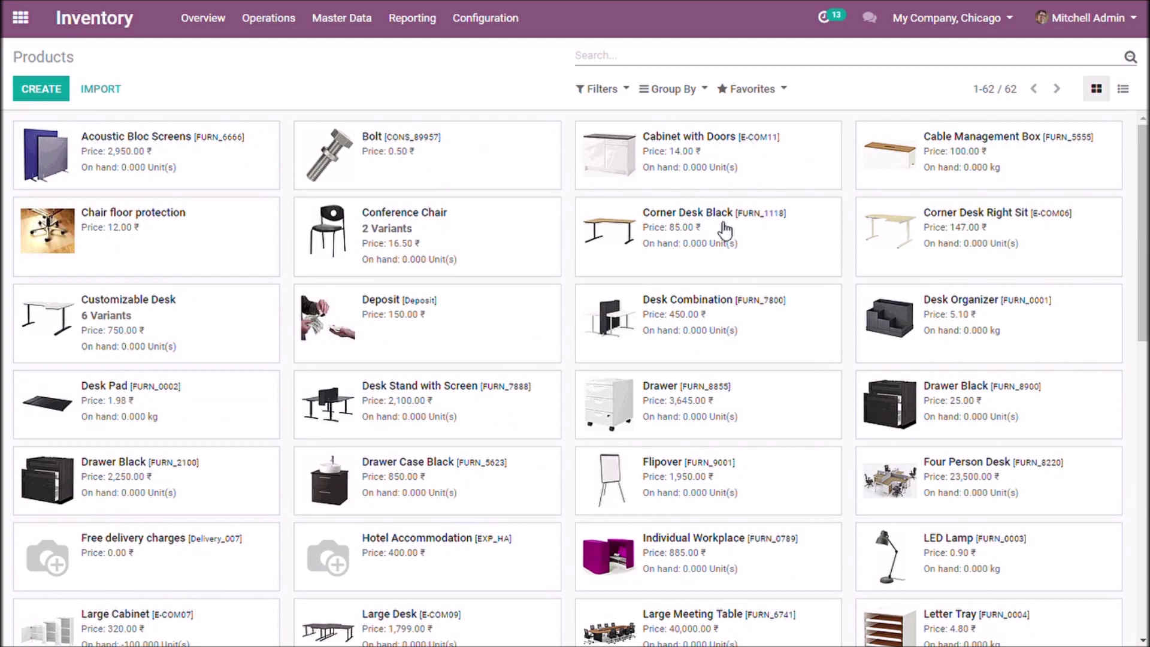
{"action": "left_click", "coordinate": [20, 17]}
{"action": "left_click", "coordinate": [513, 257]}
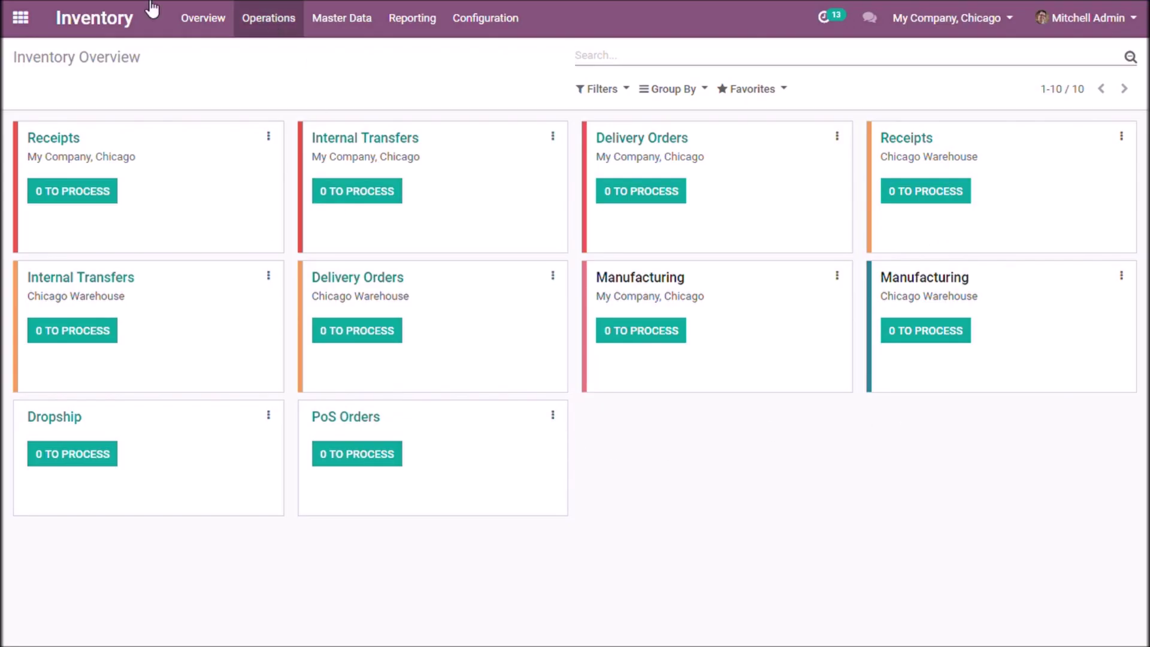
Go from the home menu to General Settings and scroll to the Multi-companies section.
{"action": "left_click", "coordinate": [20, 18]}
{"action": "left_click", "coordinate": [396, 360]}
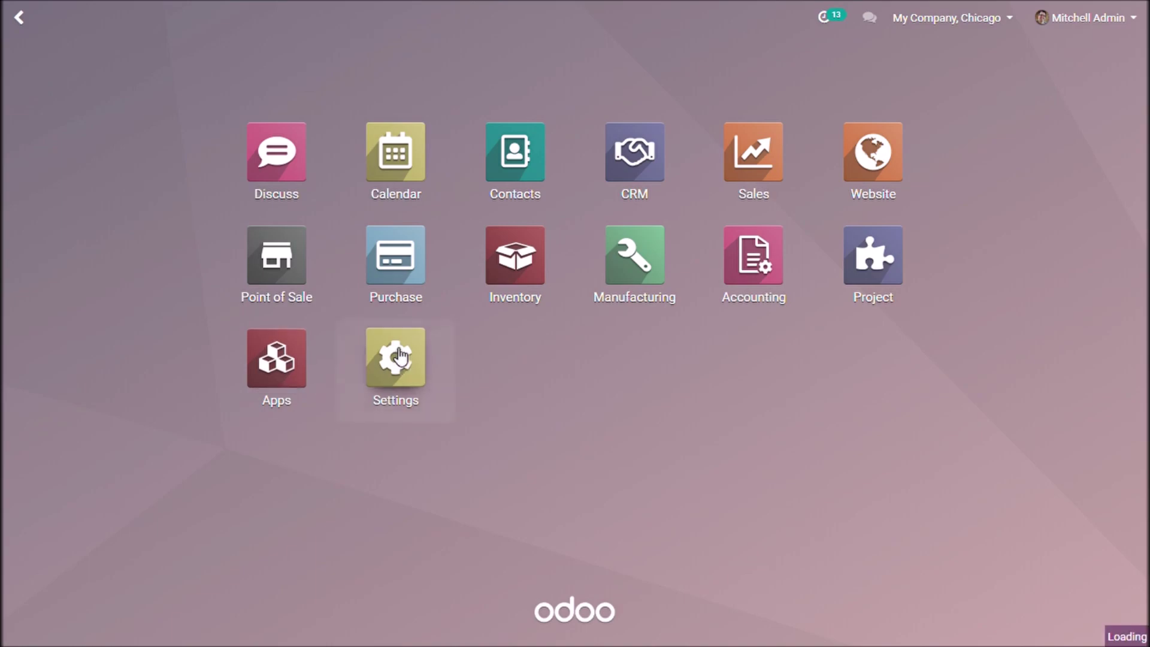
{"action": "left_click", "coordinate": [459, 27]}
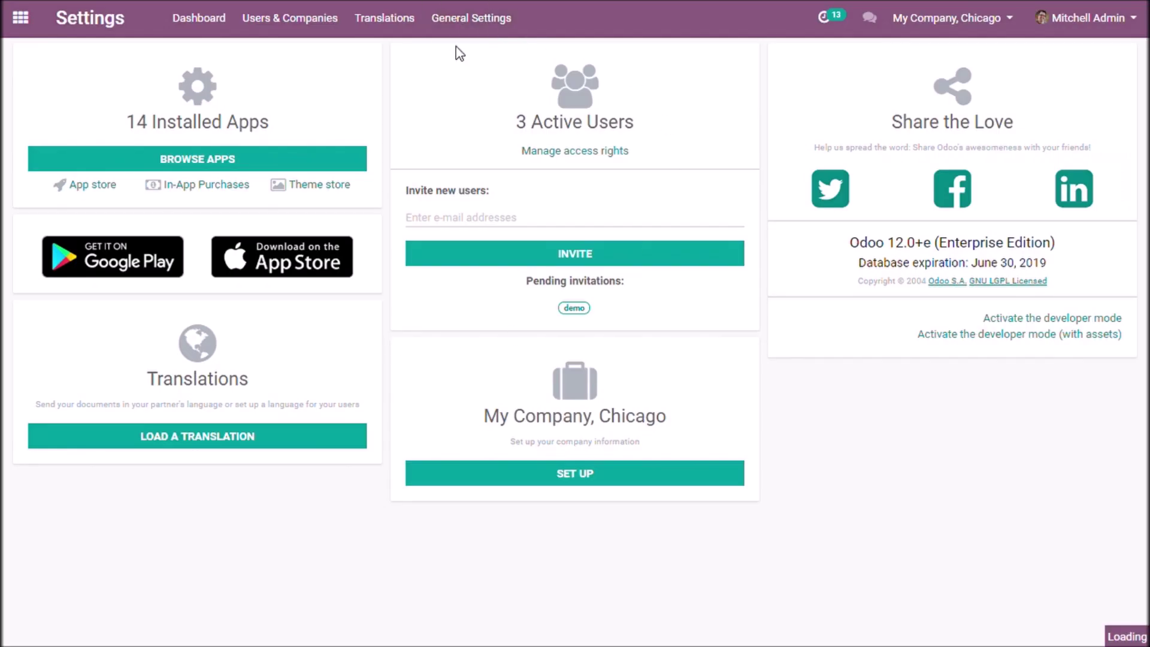
{"action": "left_click", "coordinate": [472, 14]}
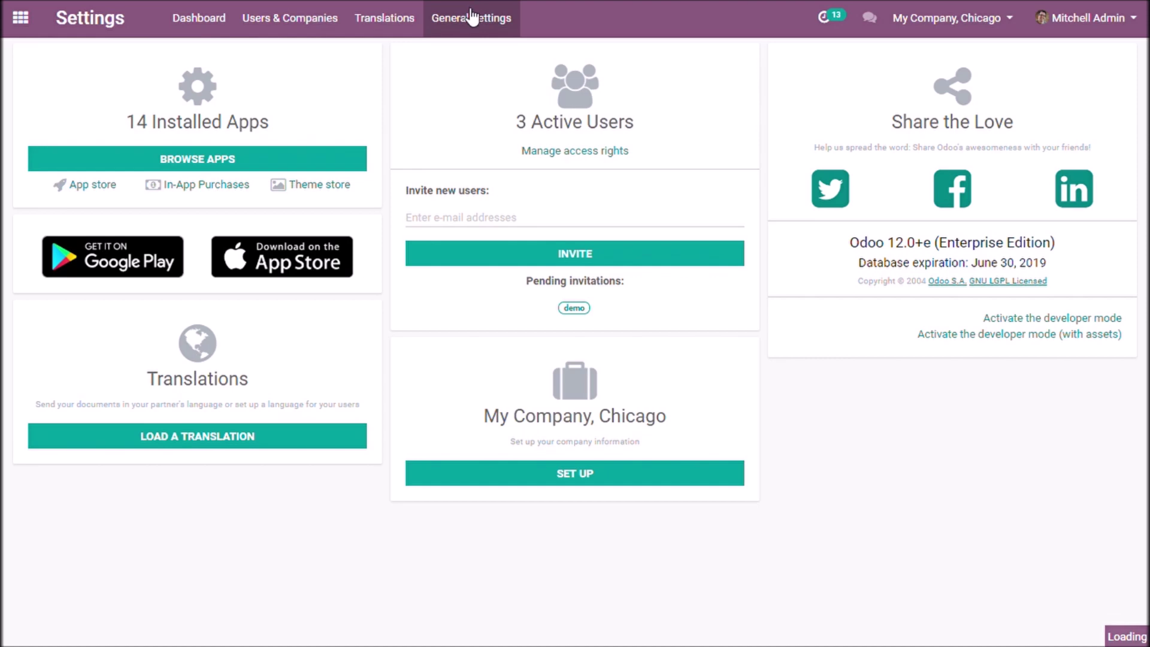
{"action": "scroll", "coordinate": [336, 223], "scroll_direction": "down", "scroll_amount": 10}
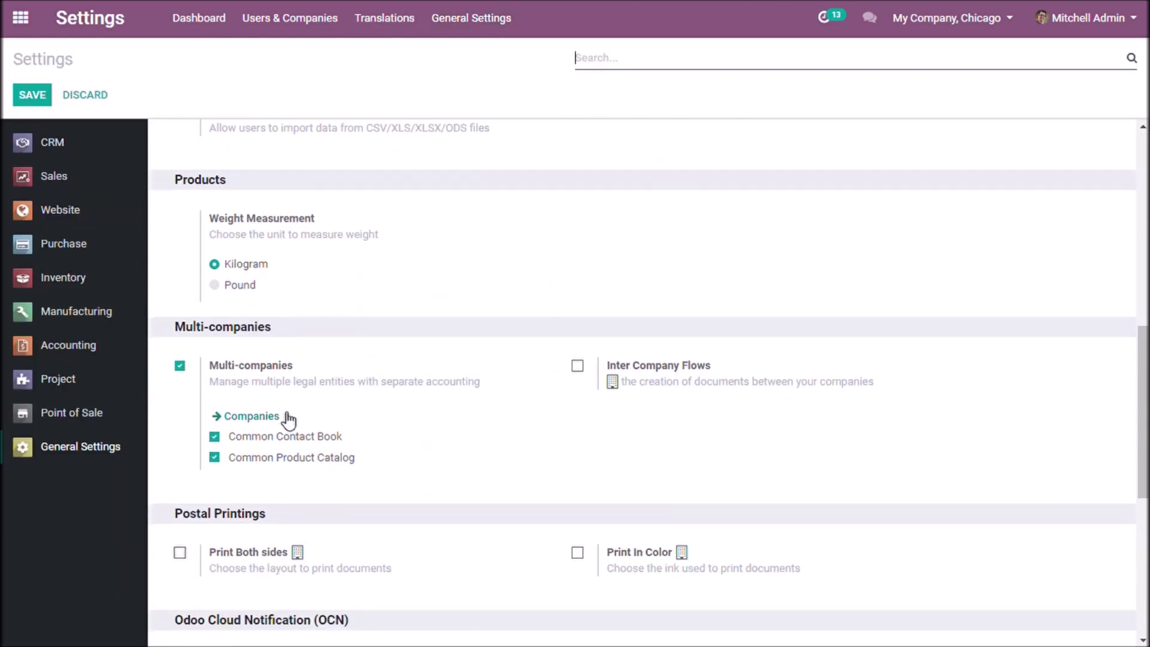
Turn off Common Product Catalog, save, and reopen the Inventory app.
{"action": "left_click", "coordinate": [277, 459]}
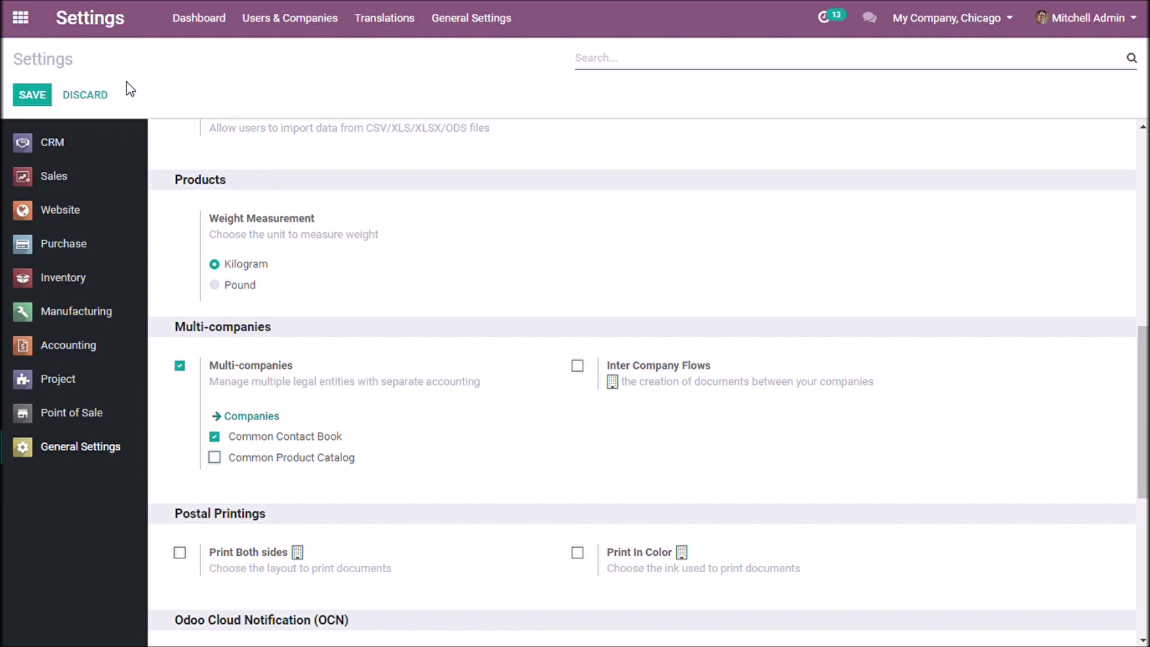
{"action": "left_click", "coordinate": [30, 95]}
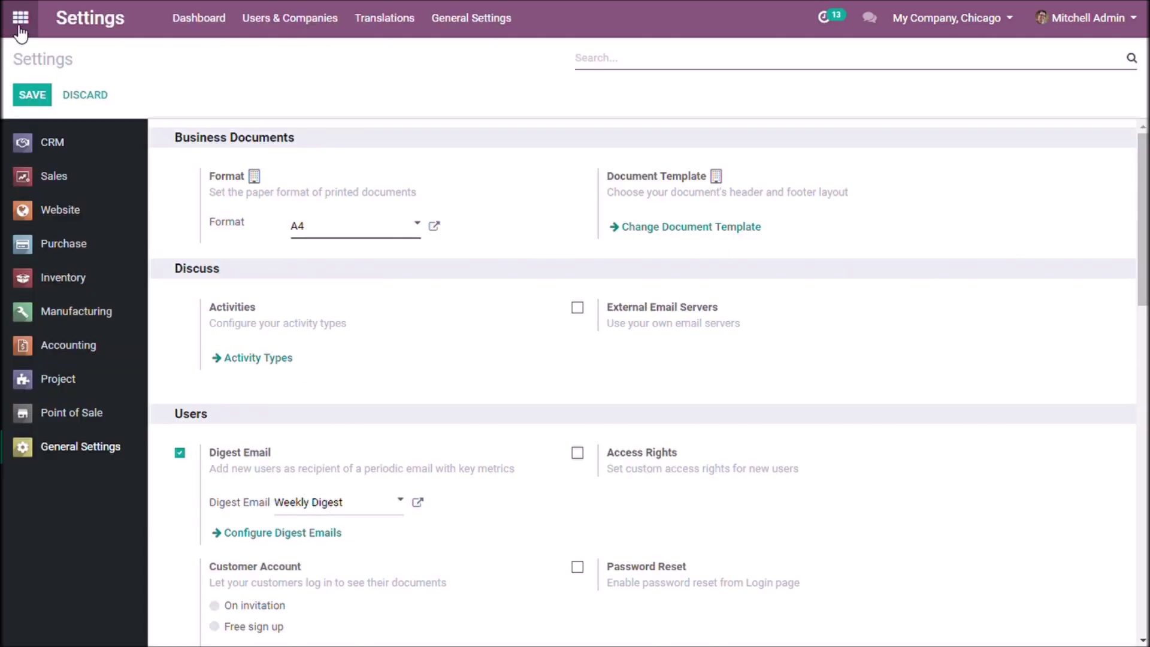
{"action": "left_click", "coordinate": [20, 28]}
{"action": "left_click", "coordinate": [515, 245]}
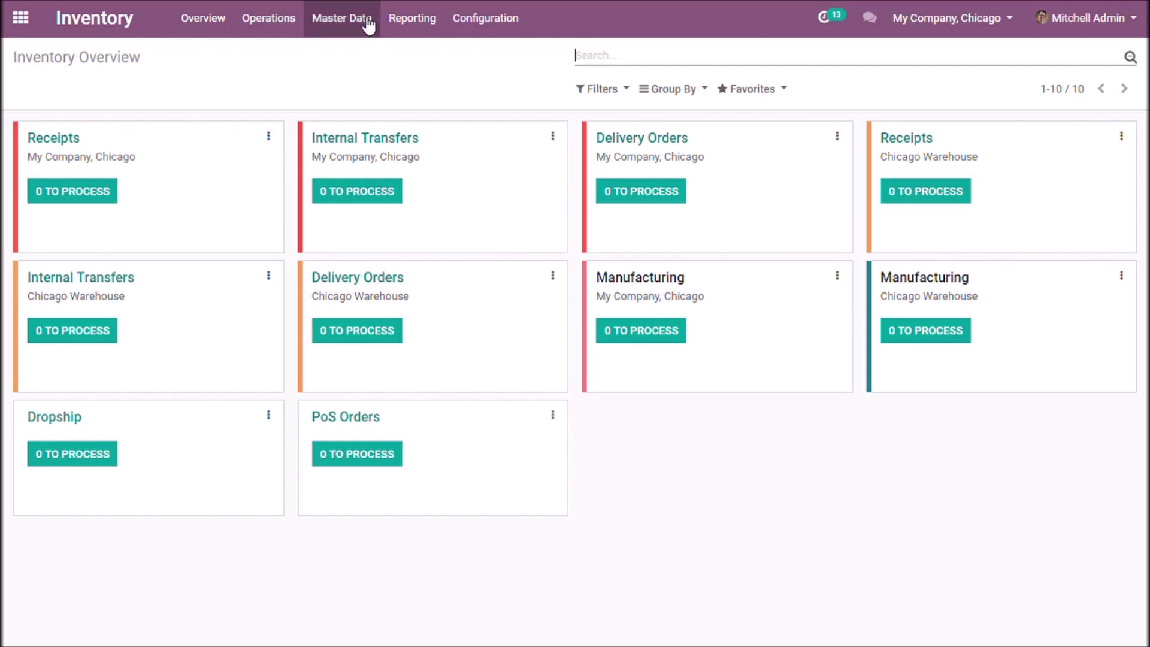
Show the unfiltered Inventory Products list, then make YourCompany the current company.
{"action": "left_click", "coordinate": [368, 19]}
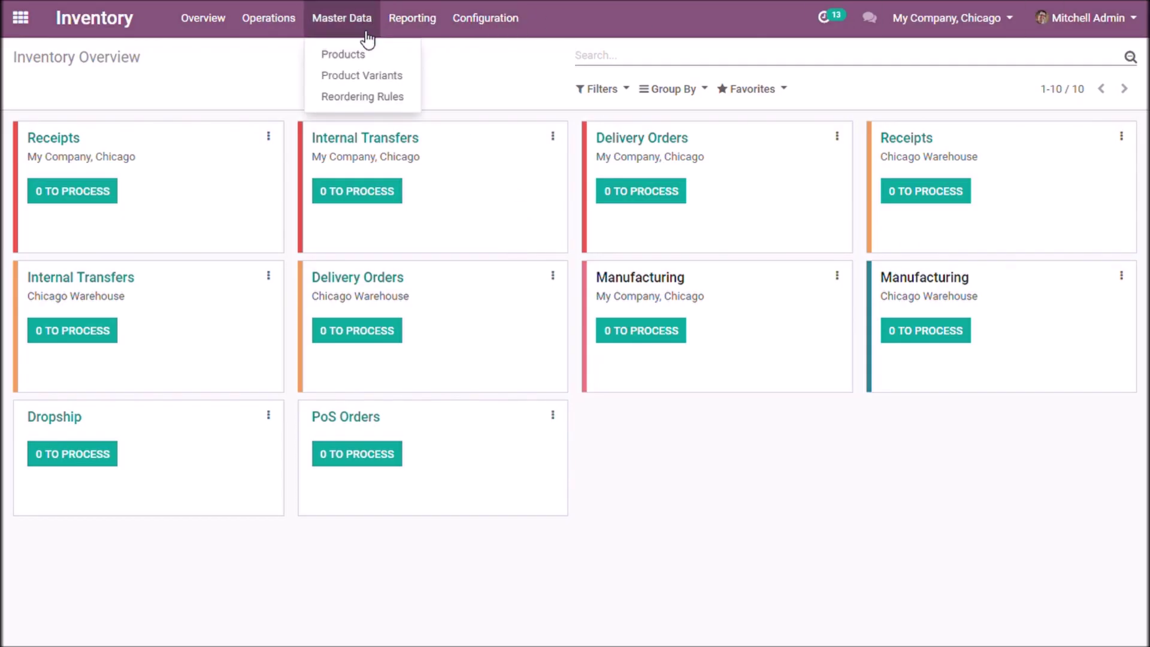
{"action": "left_click", "coordinate": [343, 54]}
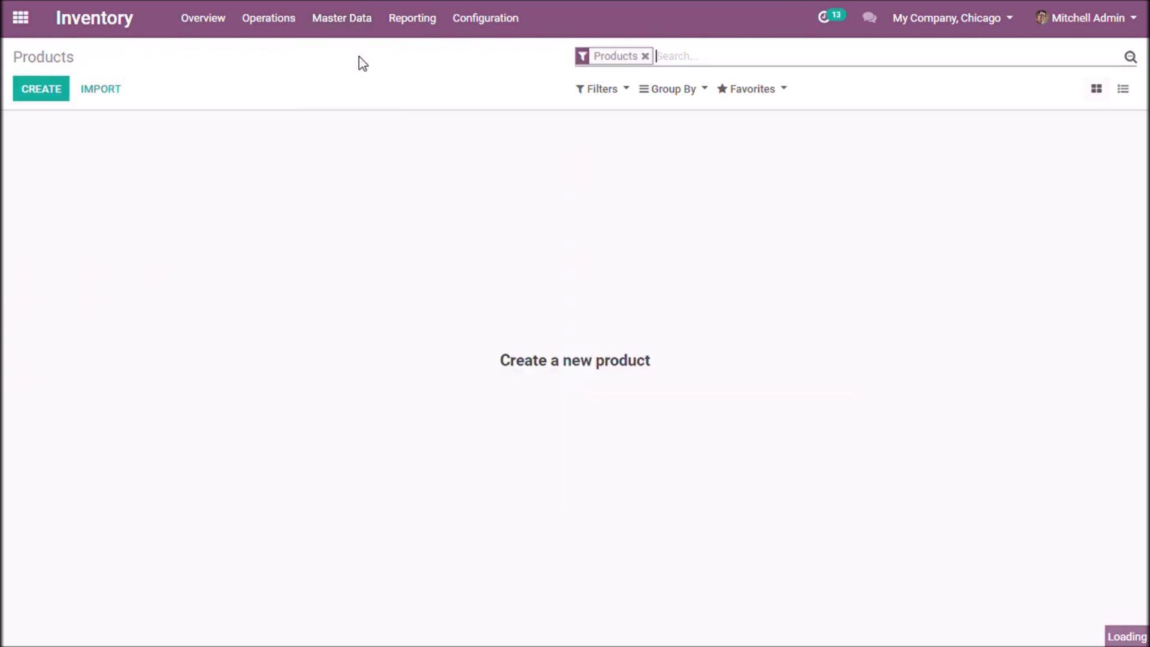
{"action": "left_click", "coordinate": [645, 56]}
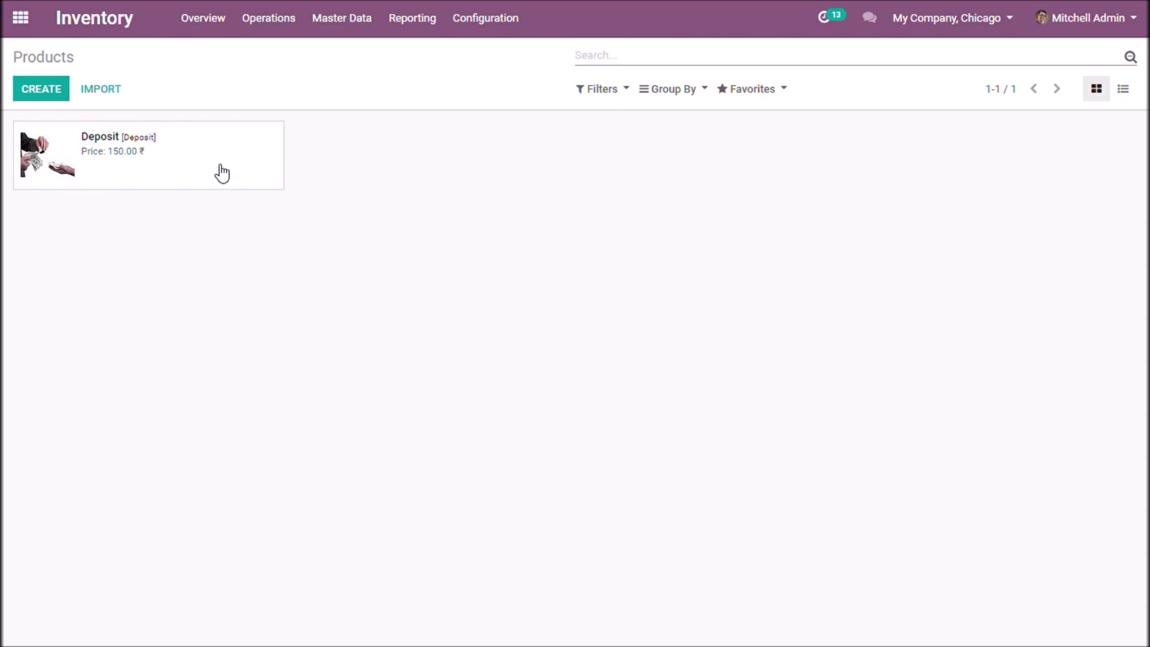
{"action": "left_click", "coordinate": [991, 20]}
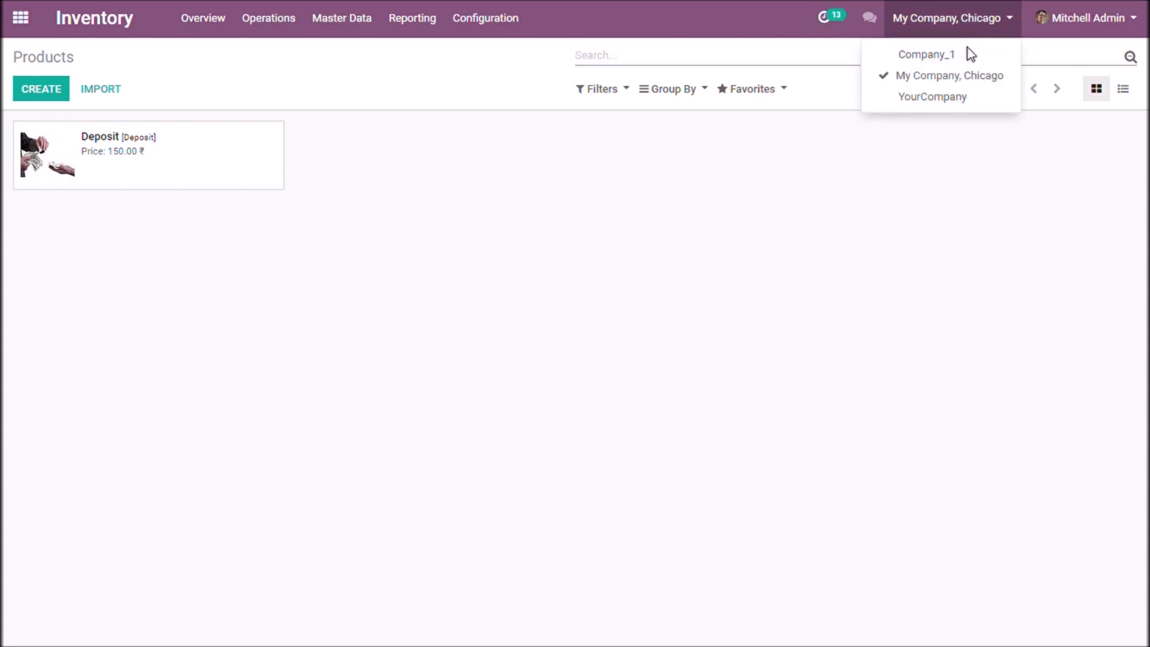
{"action": "left_click", "coordinate": [934, 97]}
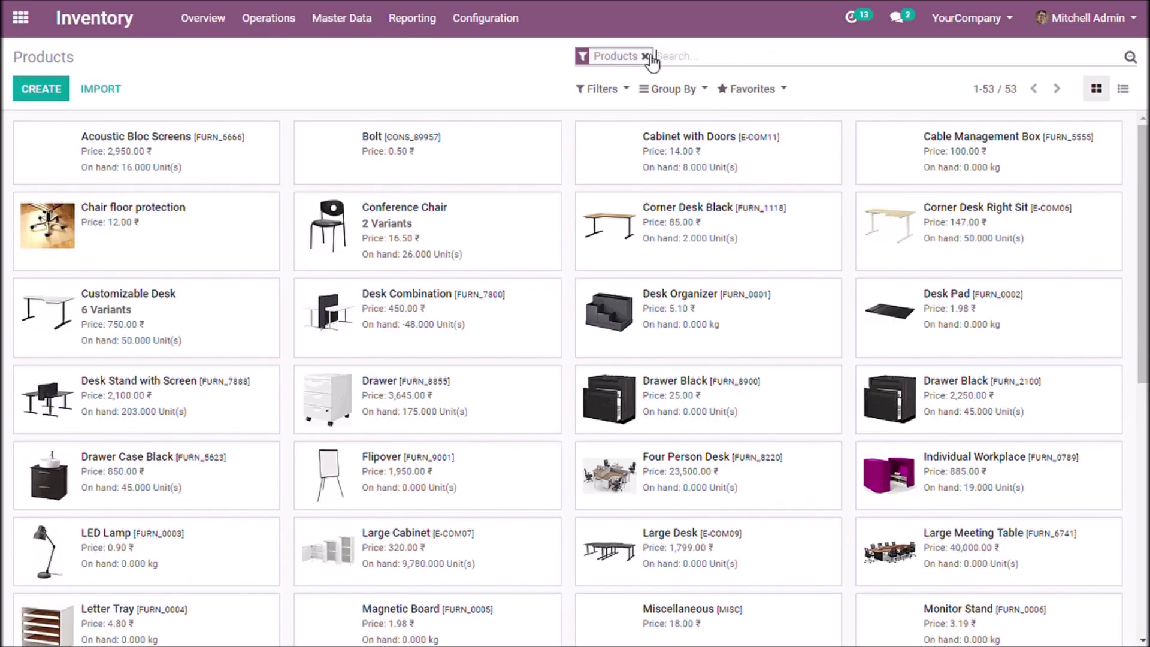
Clear the Products filter to list all 62 YourCompany products, then return to the home screen.
{"action": "left_click", "coordinate": [647, 56]}
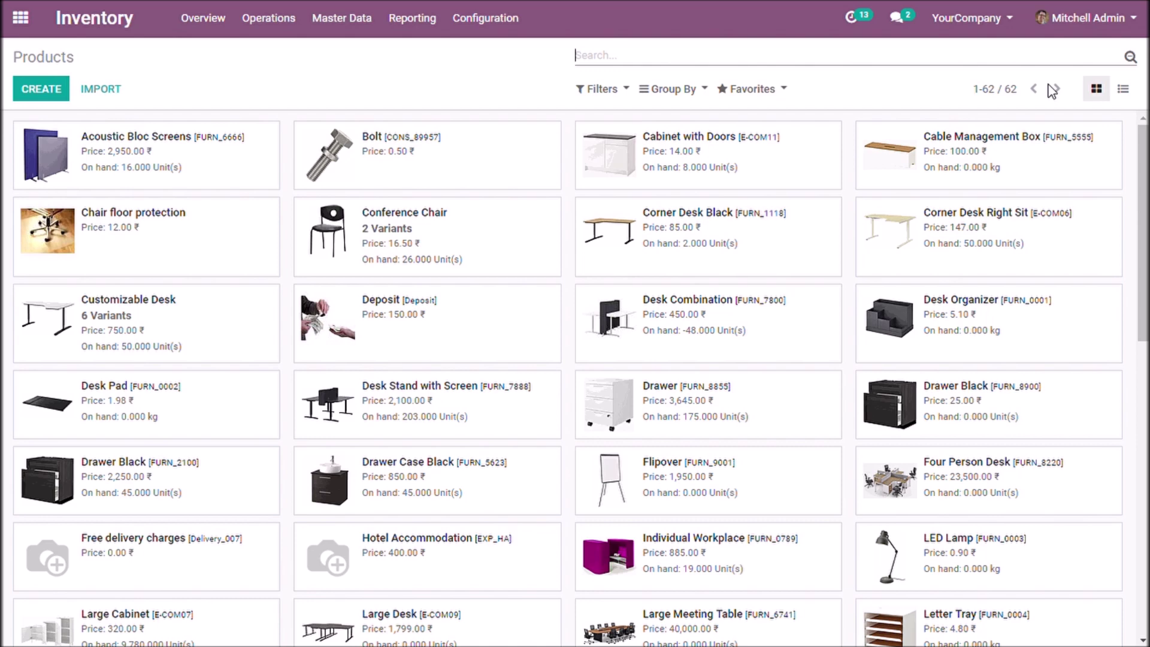
{"action": "left_click", "coordinate": [13, 19]}
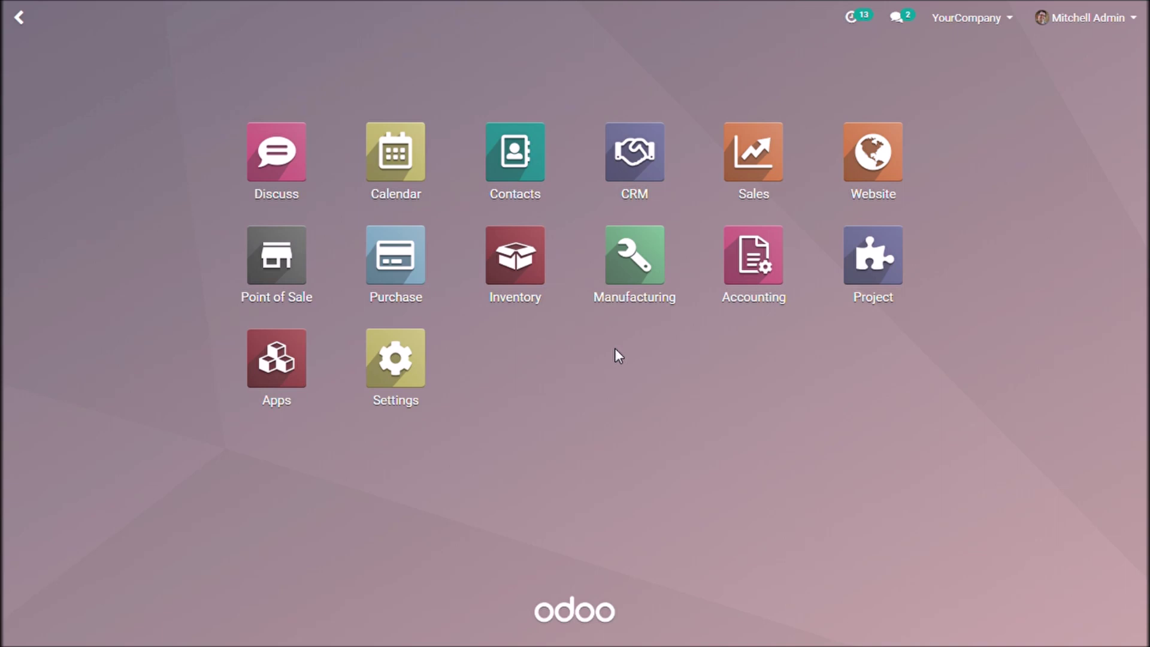
Open the Jun 2019 Accounting Trial Balance and check it covers YourCompany and My Company, Chicago.
{"action": "left_click", "coordinate": [756, 268]}
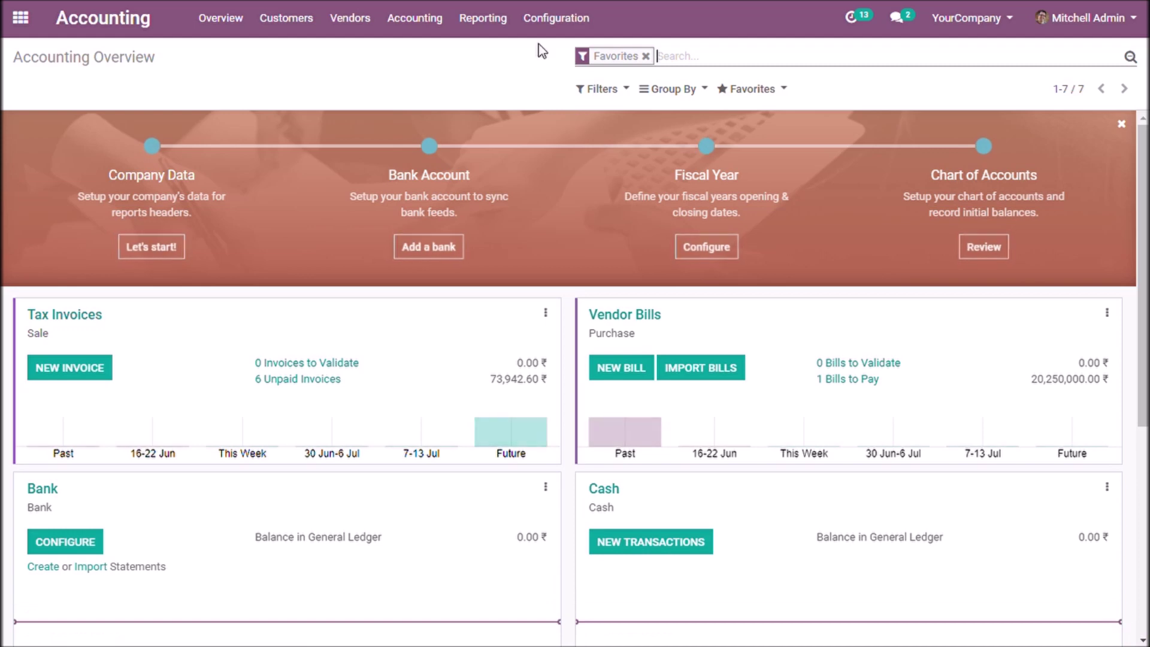
{"action": "left_click", "coordinate": [479, 18]}
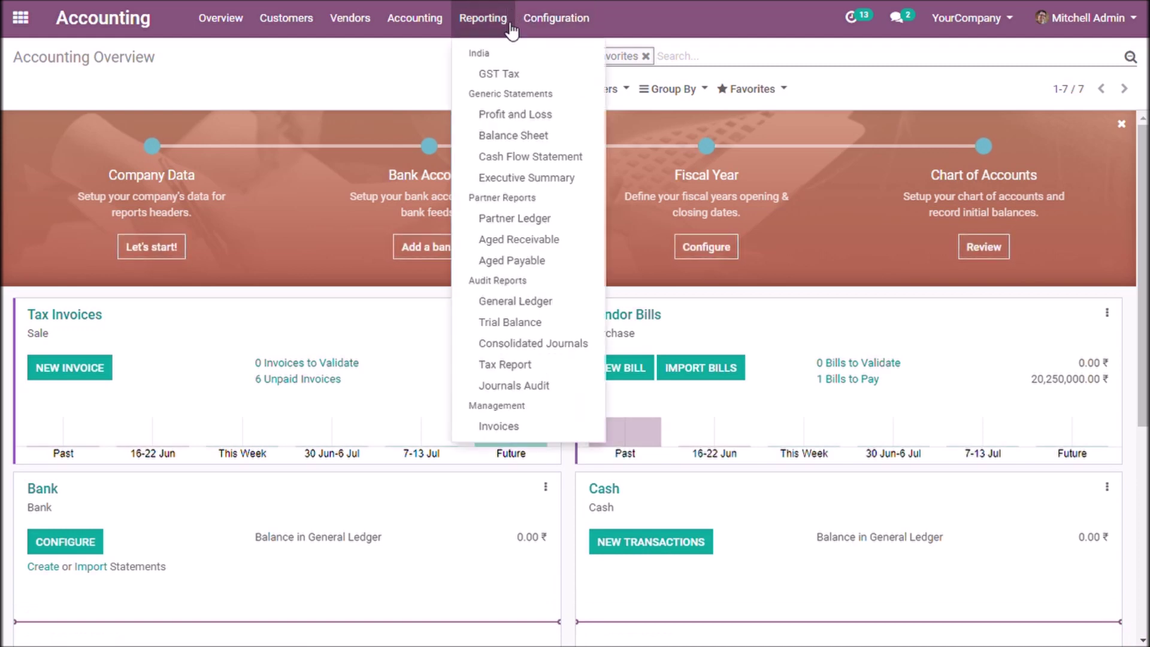
{"action": "left_click", "coordinate": [509, 322]}
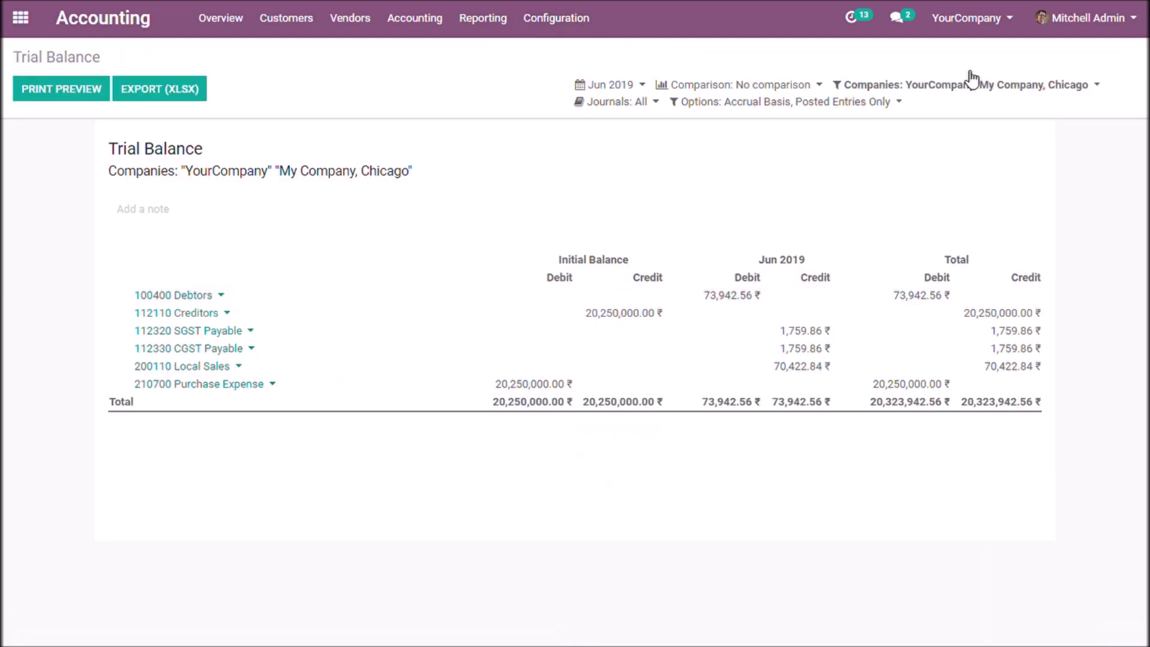
{"action": "left_click", "coordinate": [951, 87]}
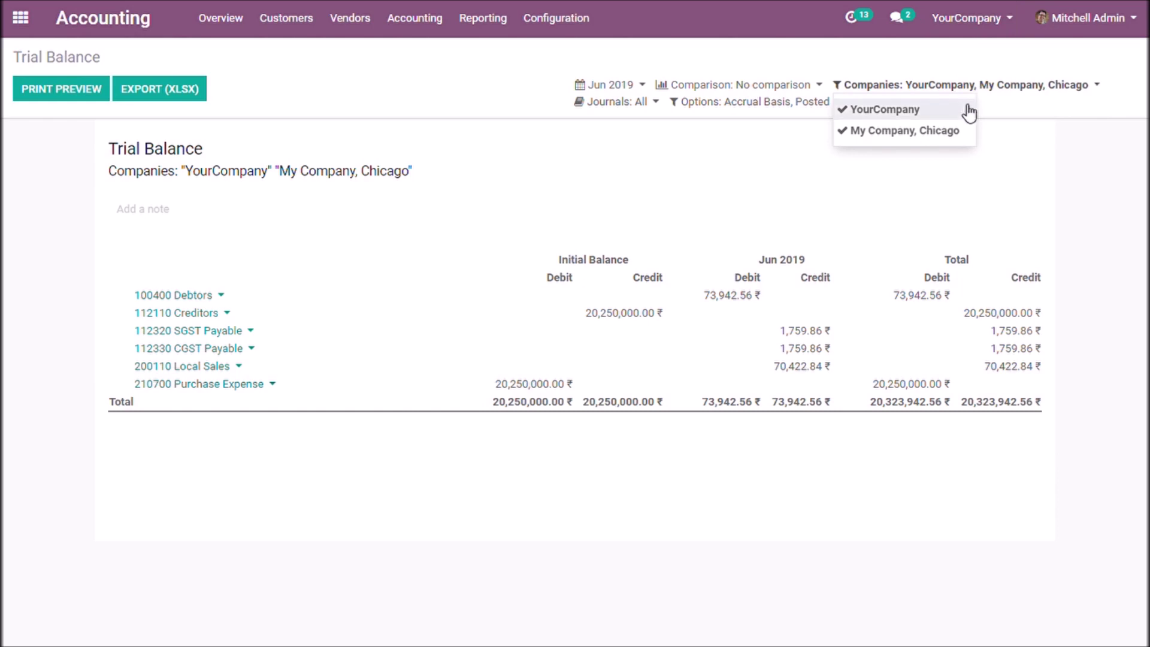
Switch to My Company, Chicago to see its $ 0.00 Trial Balance, then pick YourCompany again.
{"action": "left_click", "coordinate": [994, 35]}
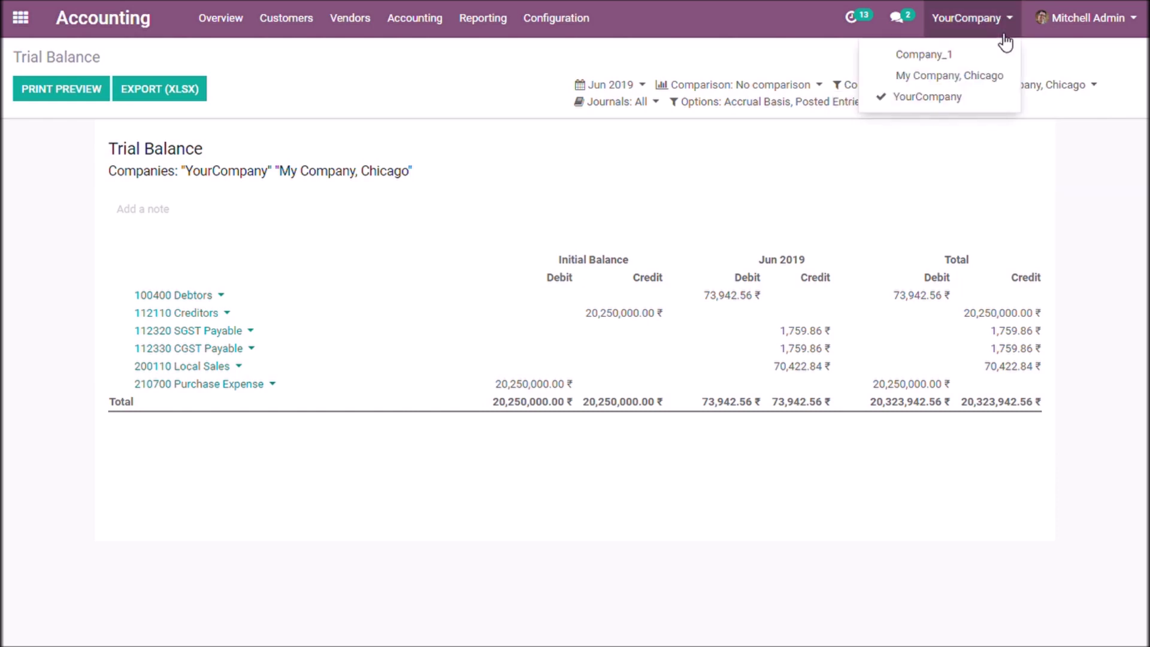
{"action": "left_click", "coordinate": [1008, 76]}
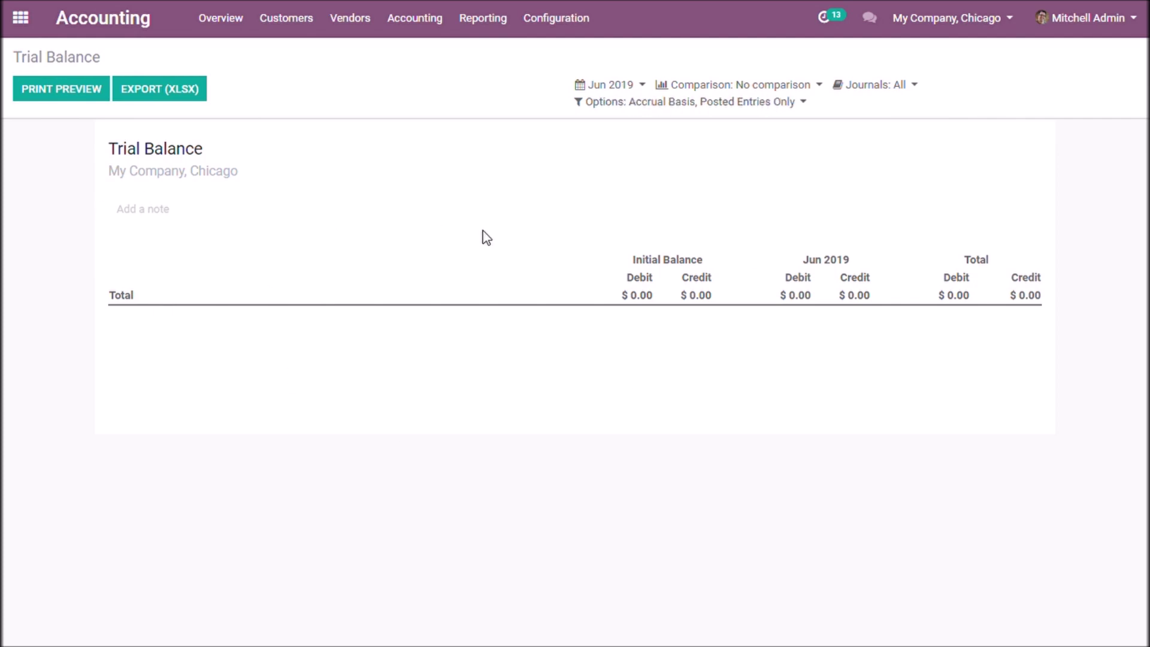
{"action": "left_click", "coordinate": [969, 20]}
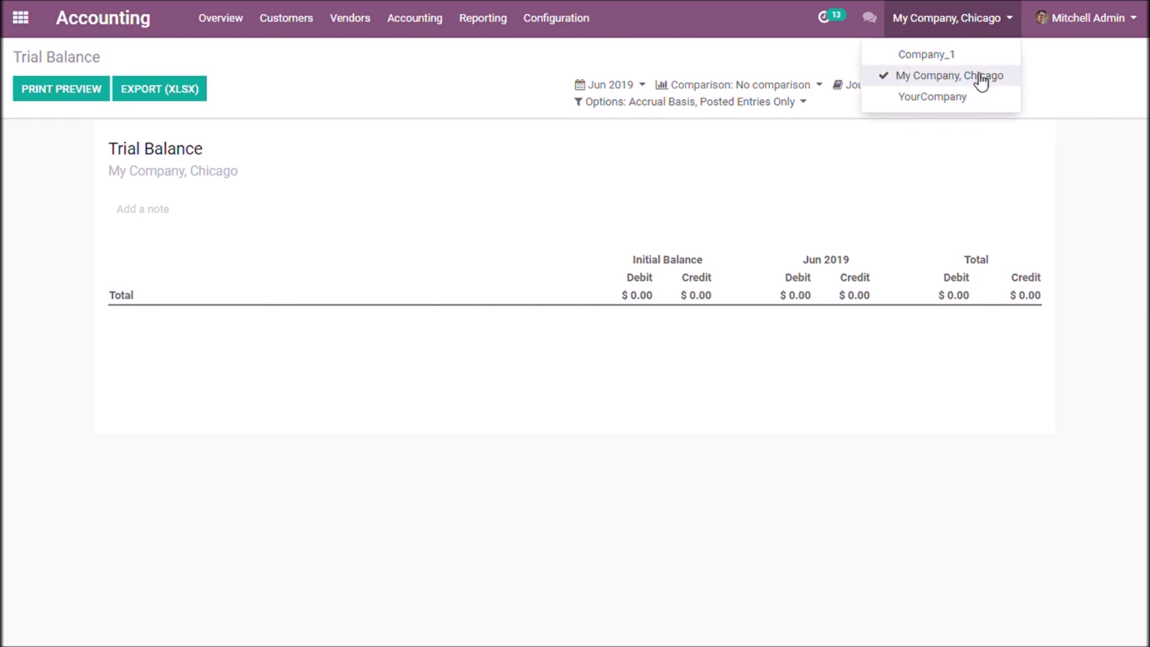
{"action": "left_click", "coordinate": [971, 95]}
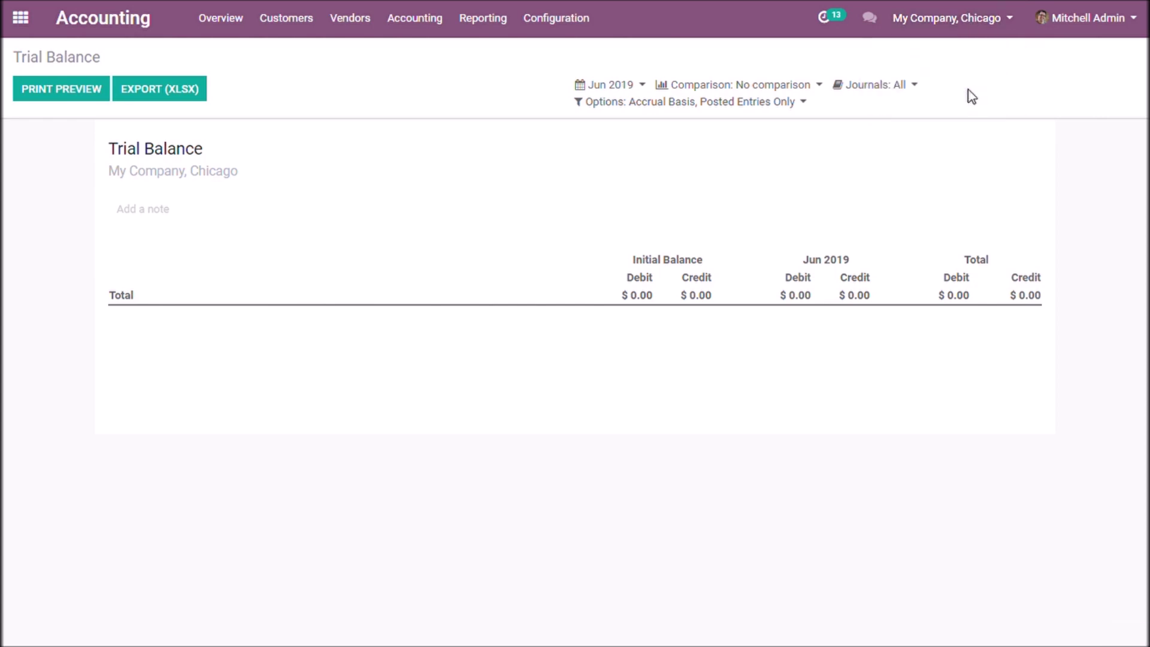